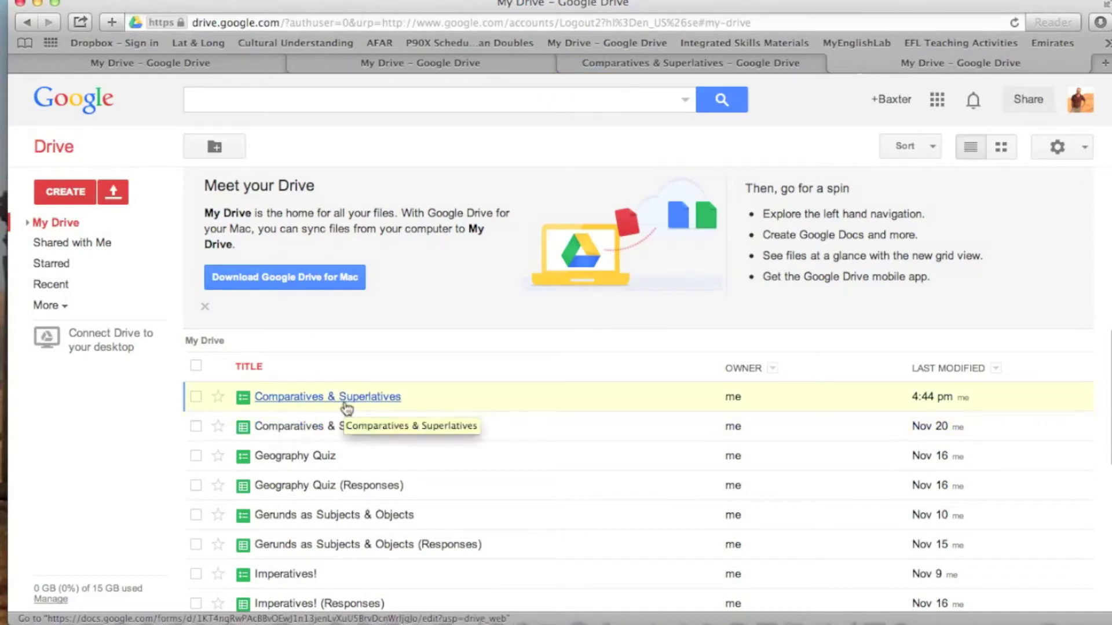
- Open the Comparatives & Superlatives quiz form and bring up its responses spreadsheet
left_click(346, 400)
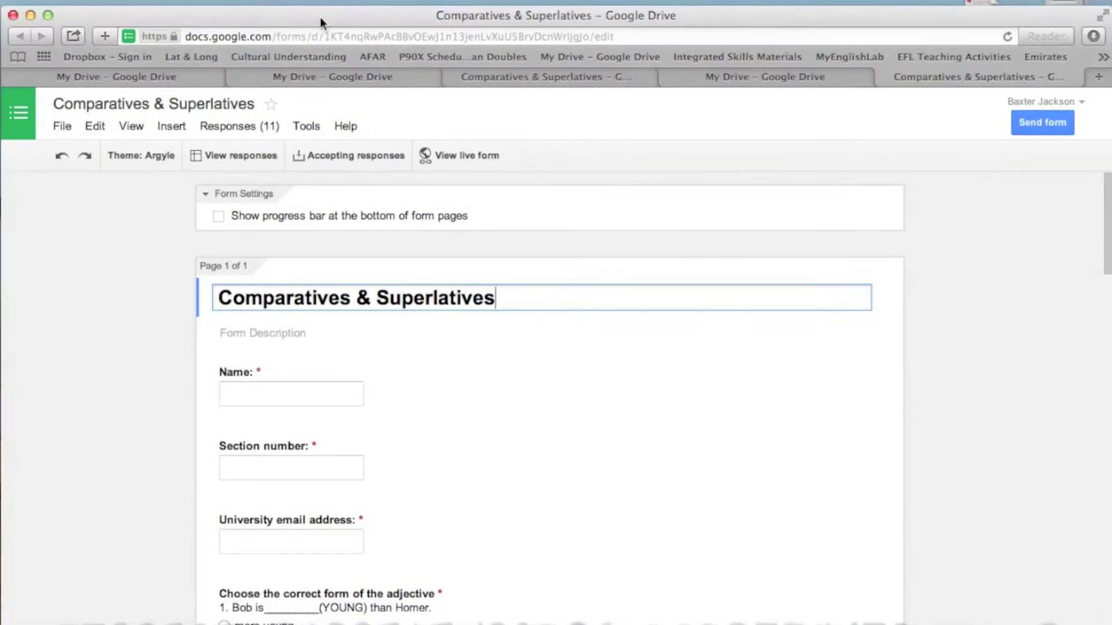
left_click(252, 158)
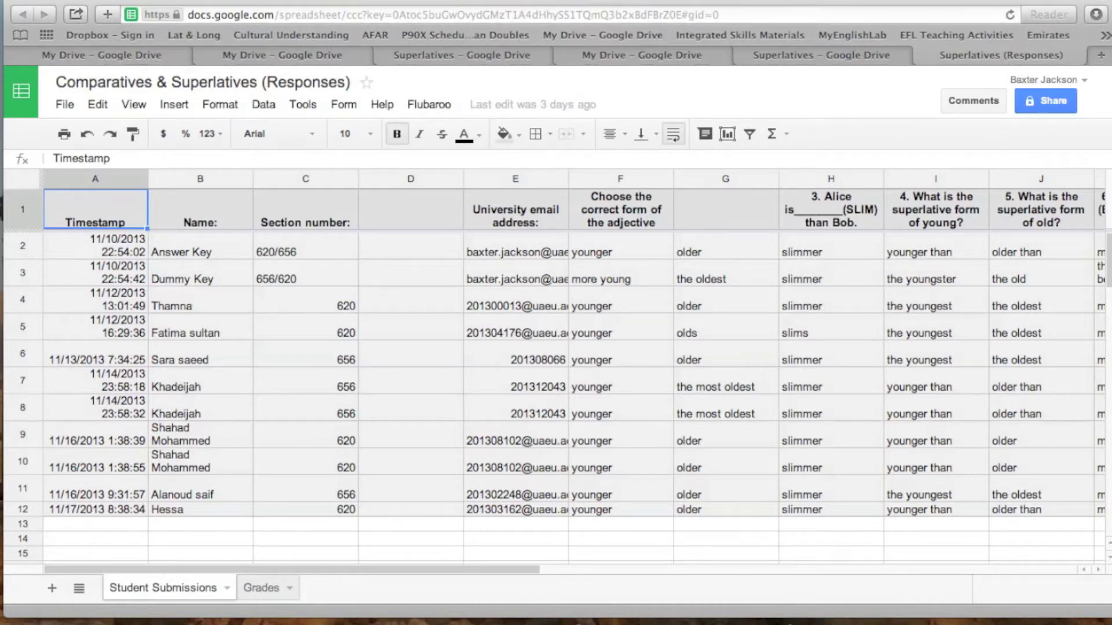
left_click(179, 109)
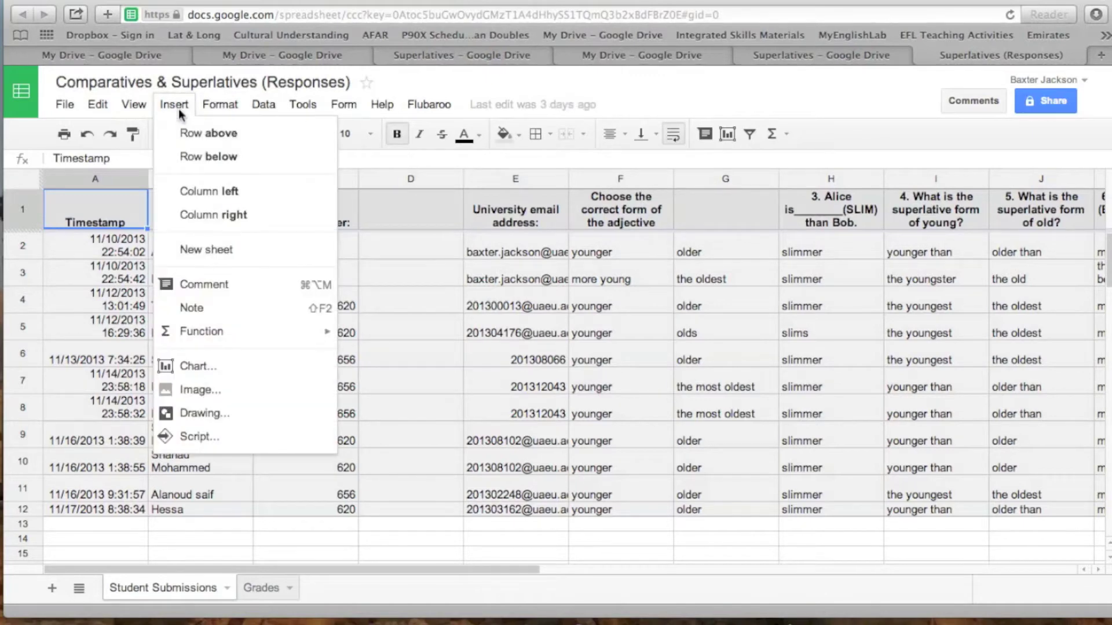
left_click(218, 440)
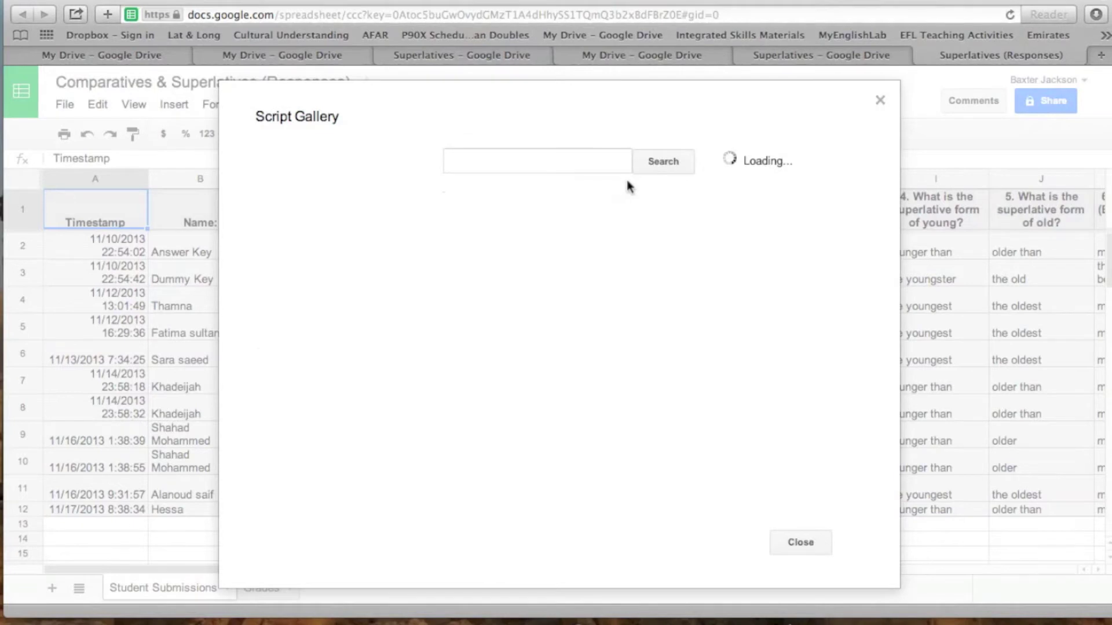
left_click(546, 166)
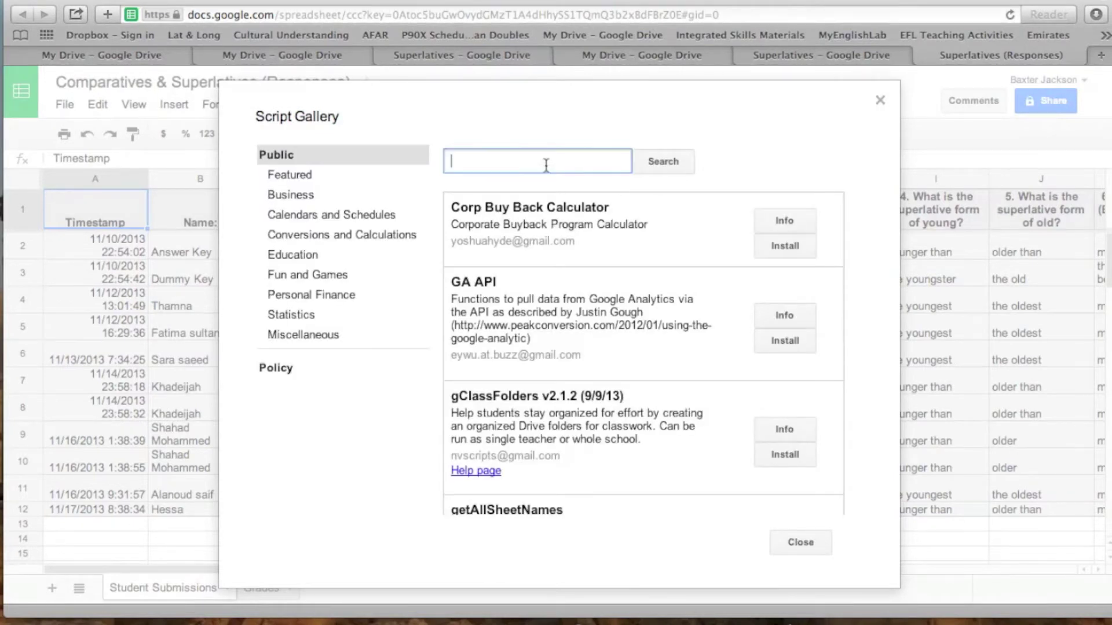
type("flubaroo")
left_click(677, 165)
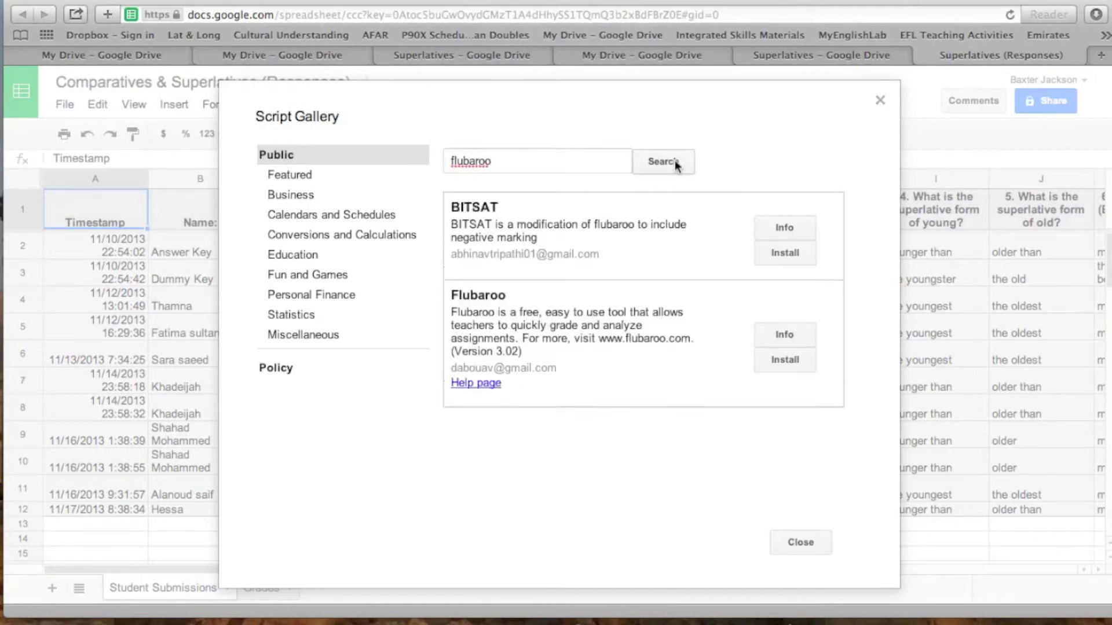
left_click(789, 359)
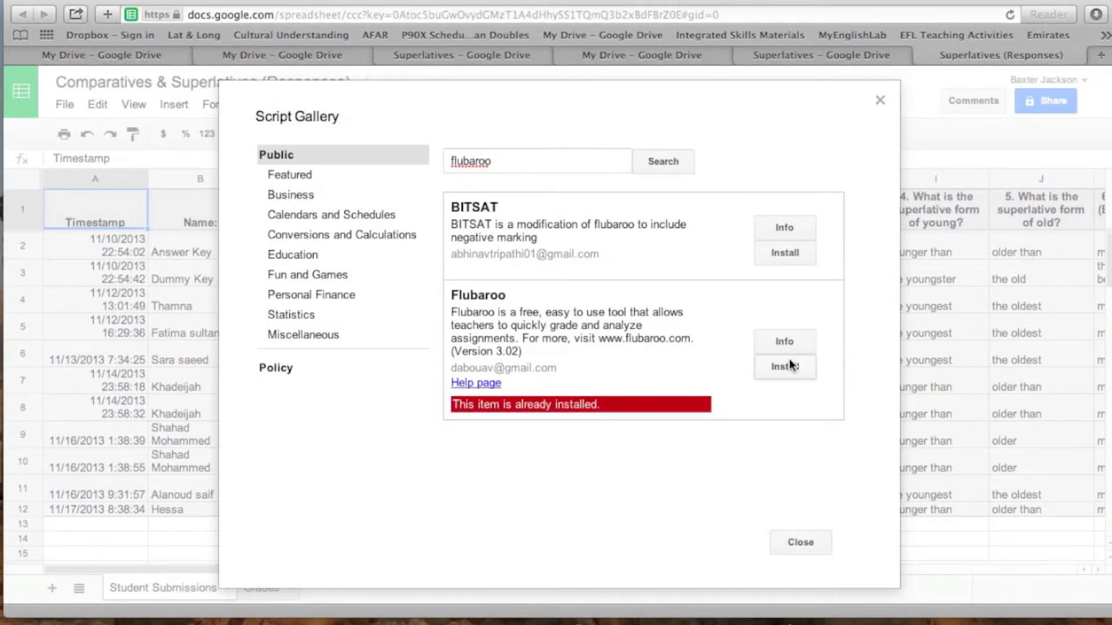
left_click(879, 101)
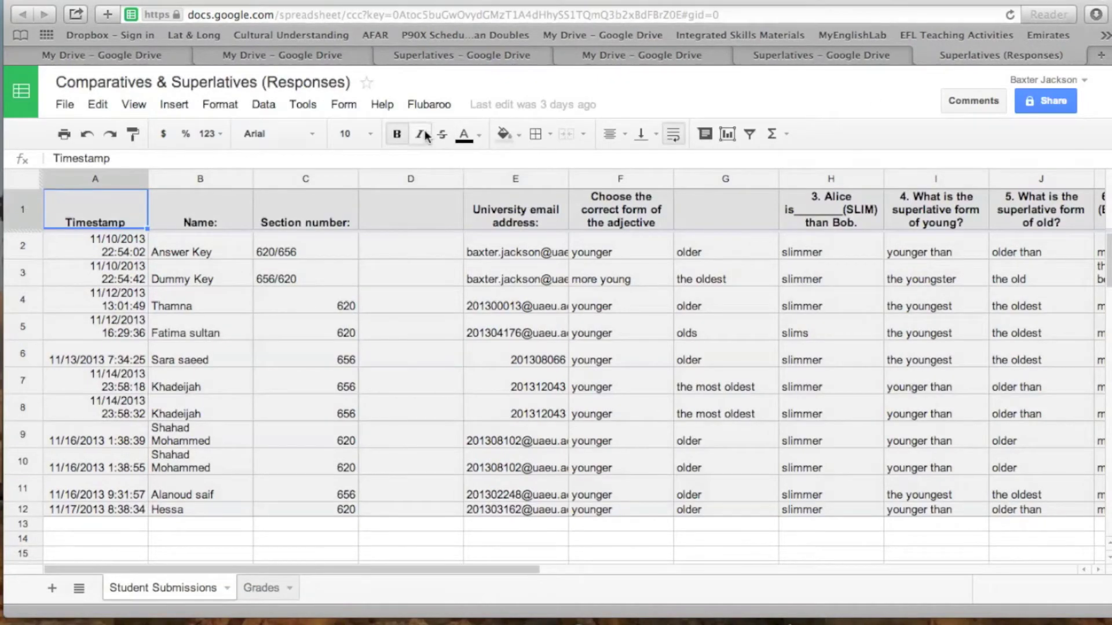
- Regrade the assignment with Flubaroo, confirming that the existing grades will be replaced
left_click(429, 107)
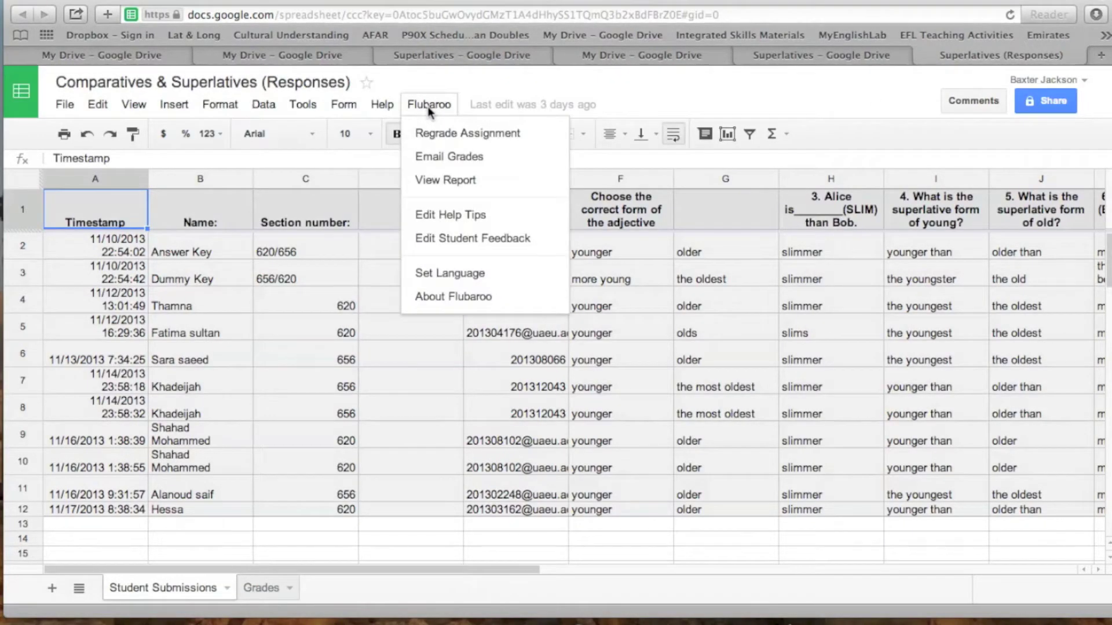
left_click(435, 91)
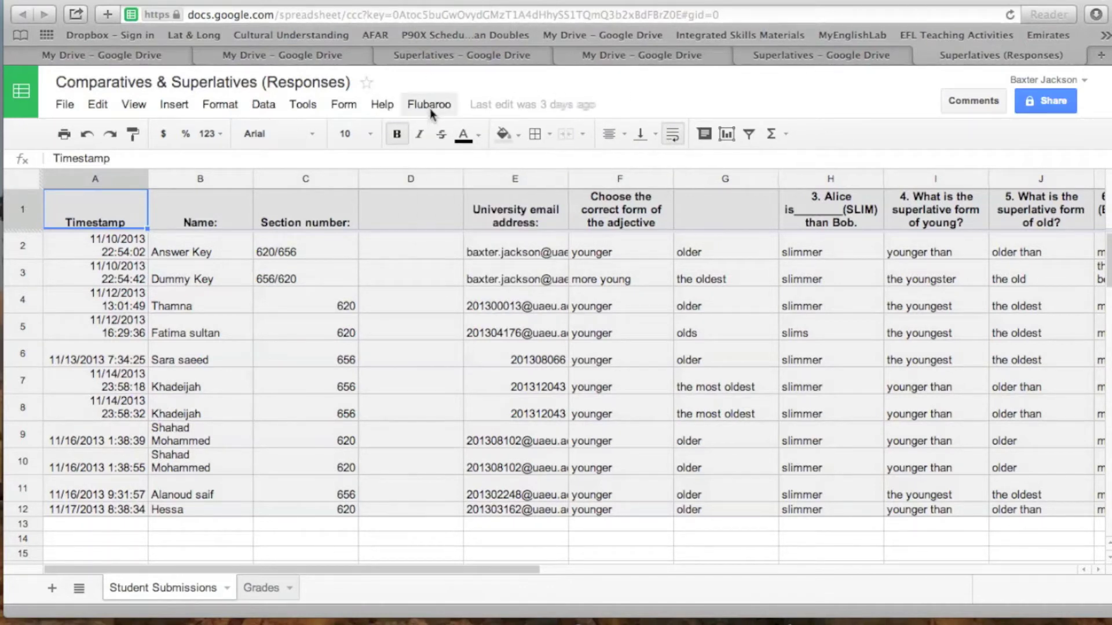
left_click(432, 109)
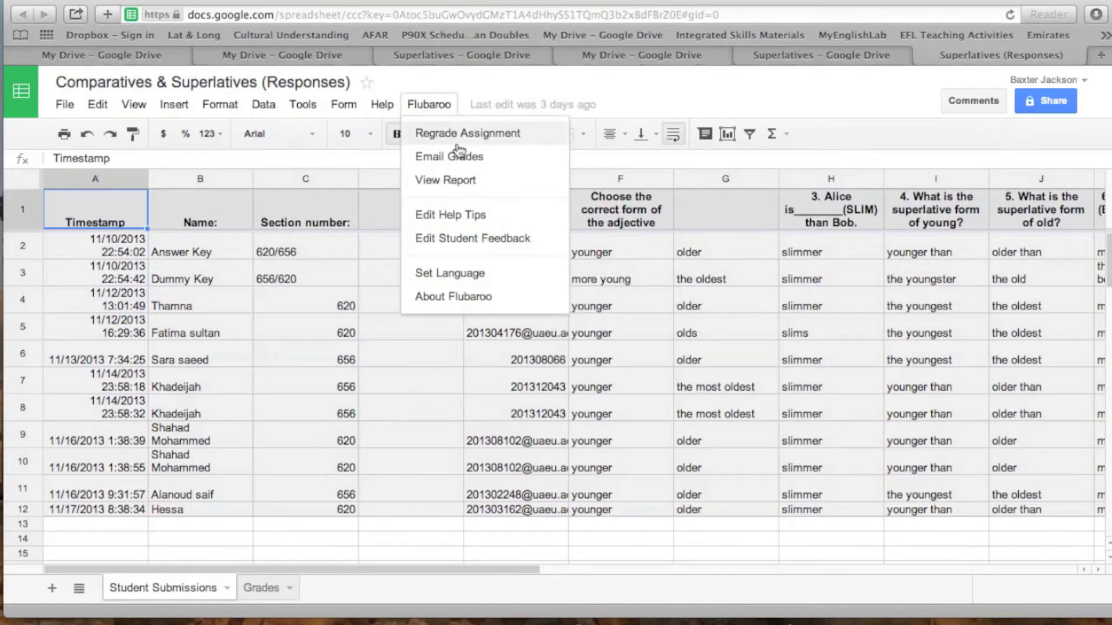
left_click(484, 139)
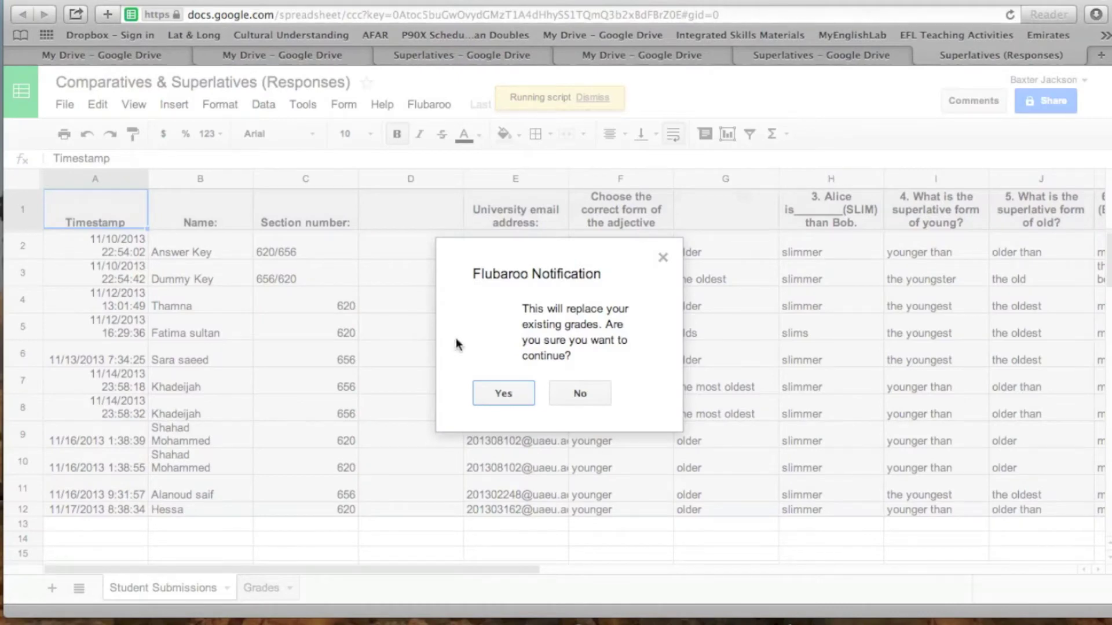
left_click(502, 394)
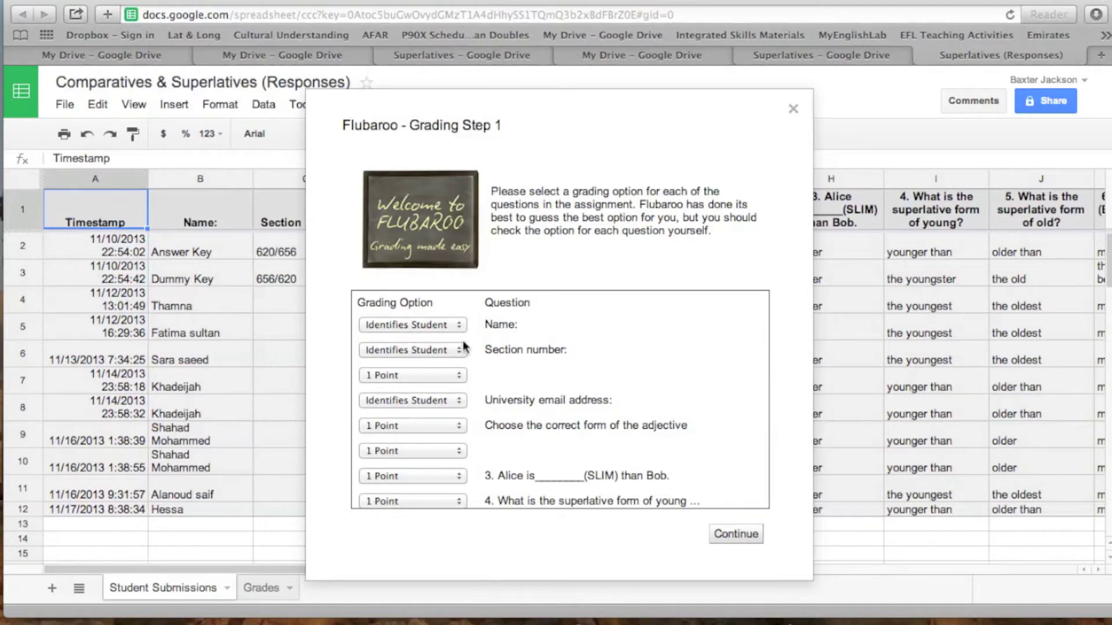
- Set the untitled question after Section number to Skip Grading
left_click(456, 378)
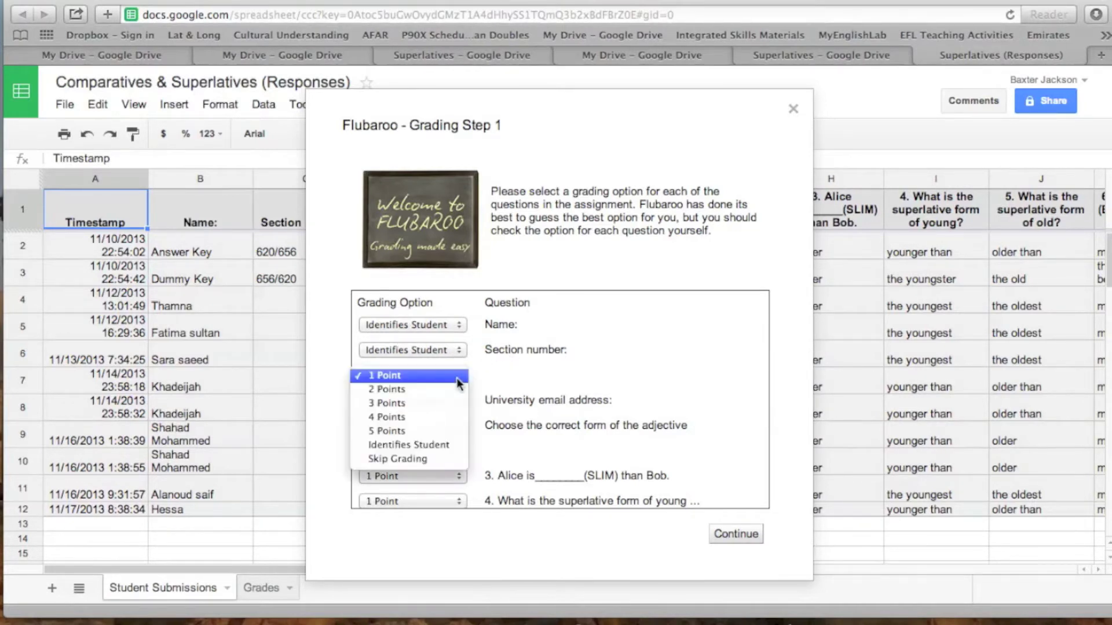
left_click(443, 446)
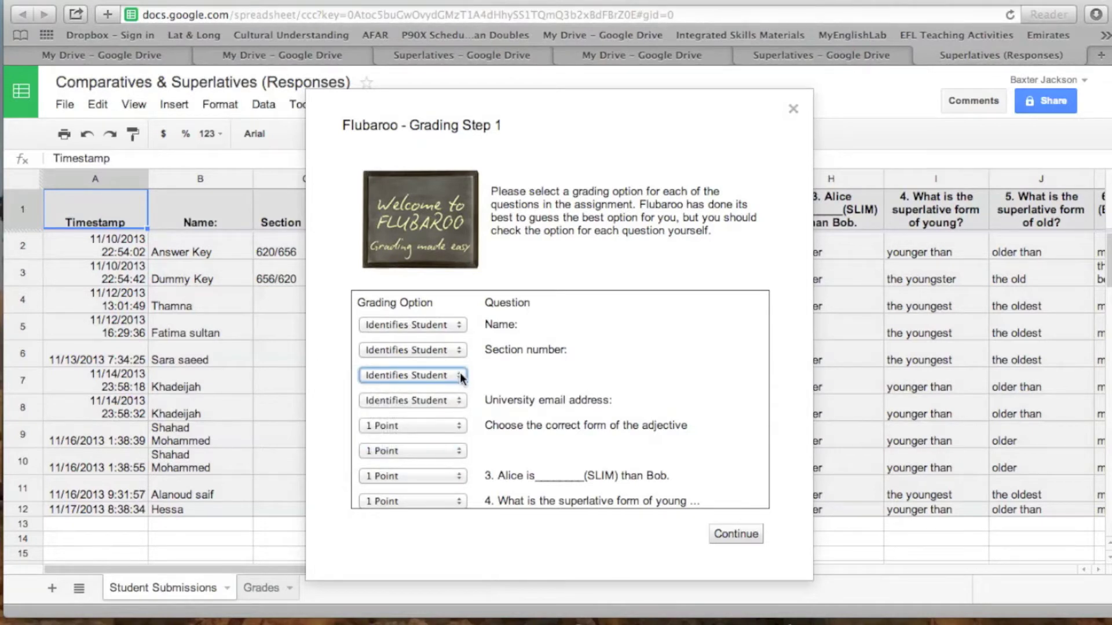
left_click(460, 375)
left_click(446, 460)
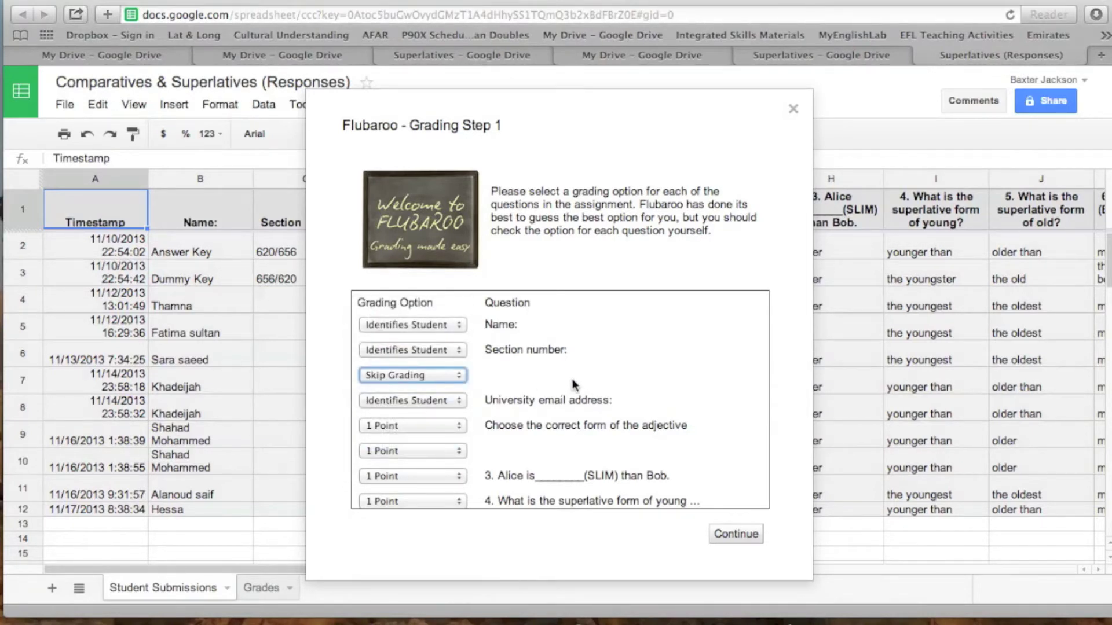
- Skip grading for the next untitled question and the later adjective question, then continue
scroll(509, 426, "down", 2)
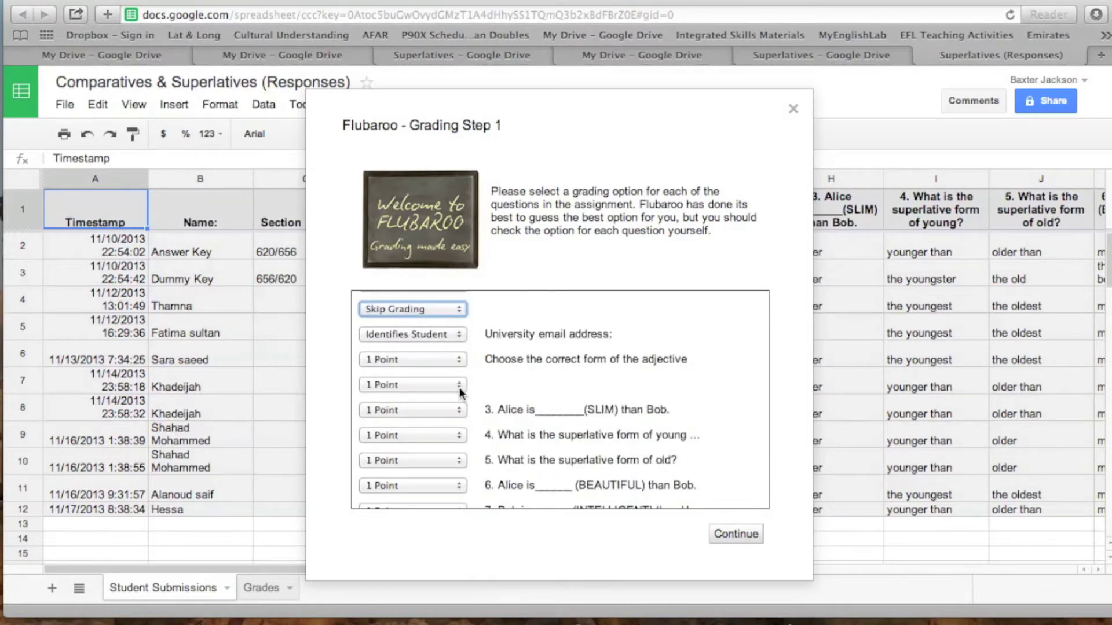
scroll(463, 370, "down", 1)
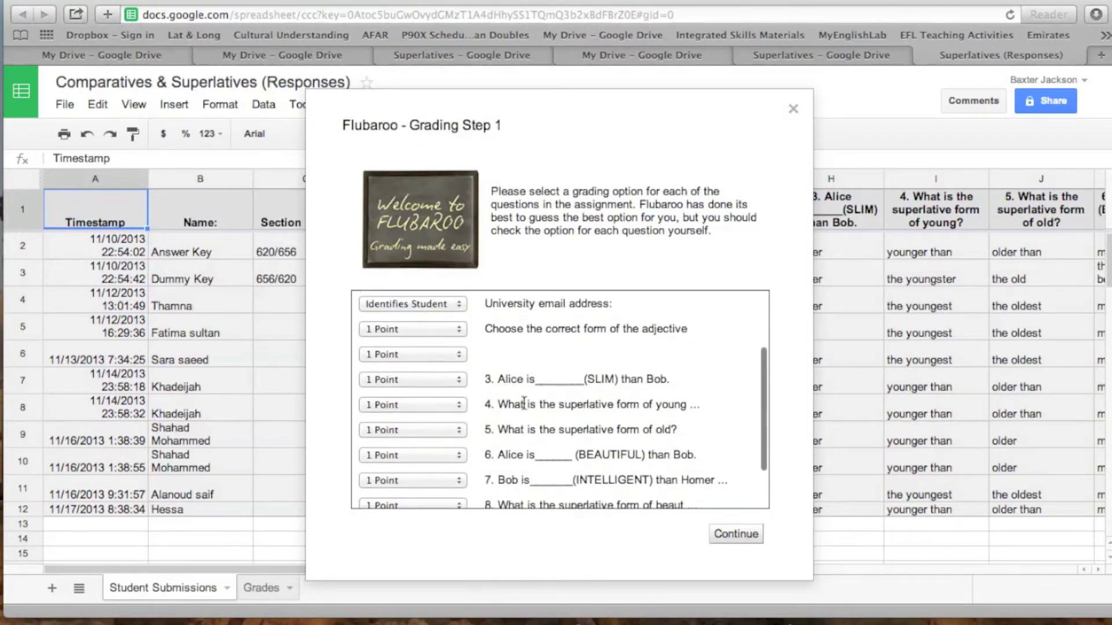
left_click(464, 360)
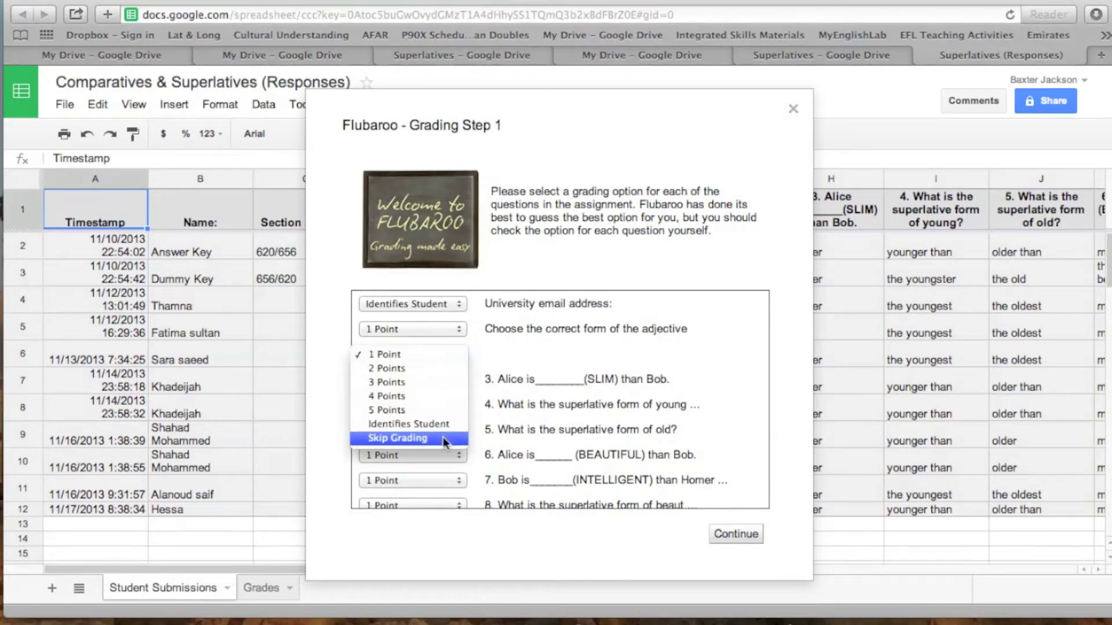
left_click(442, 437)
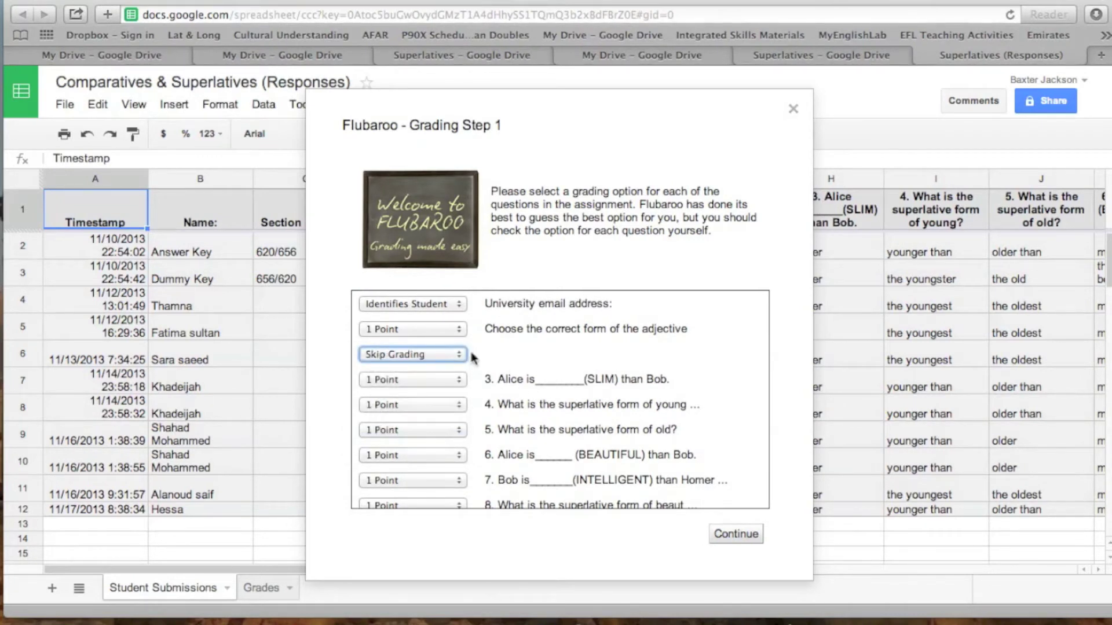
scroll(502, 402, "down", 1)
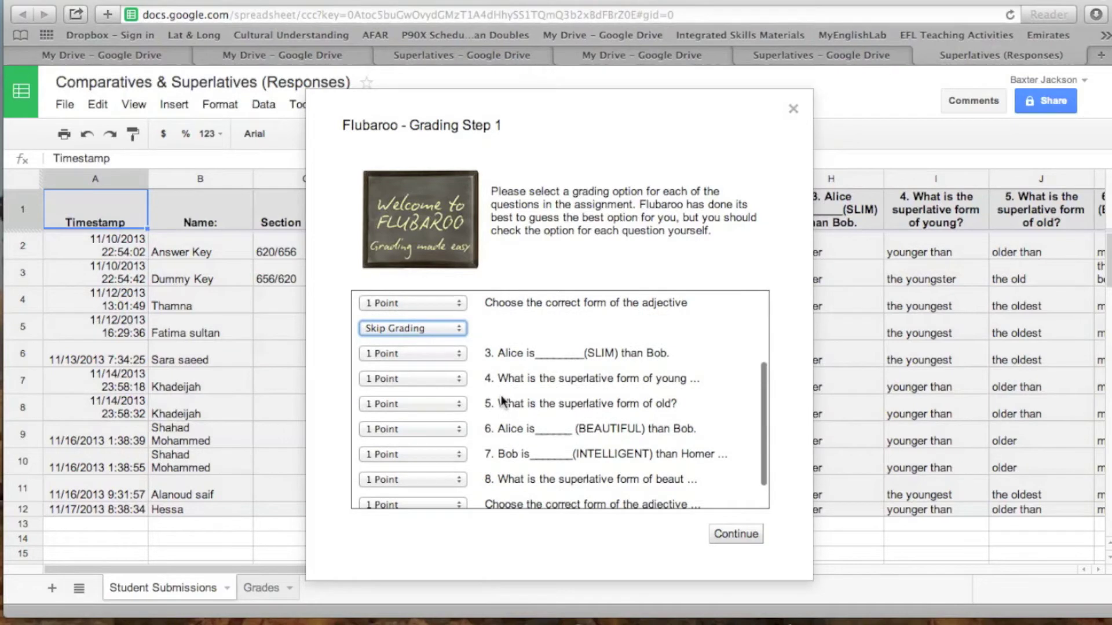
scroll(501, 402, "down", 1)
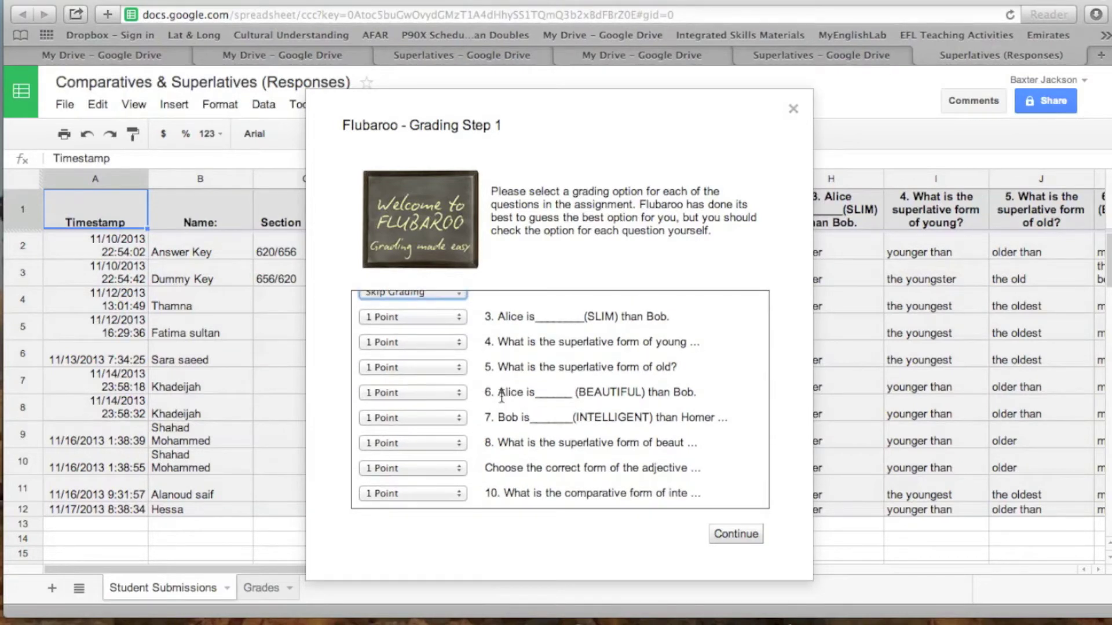
left_click(461, 475)
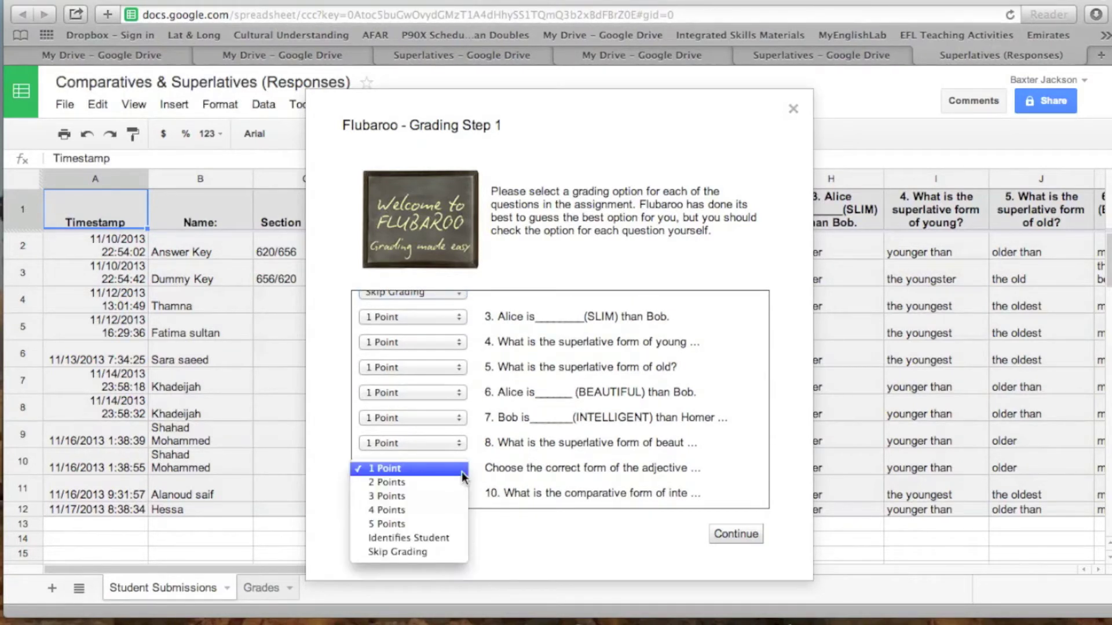
left_click(439, 555)
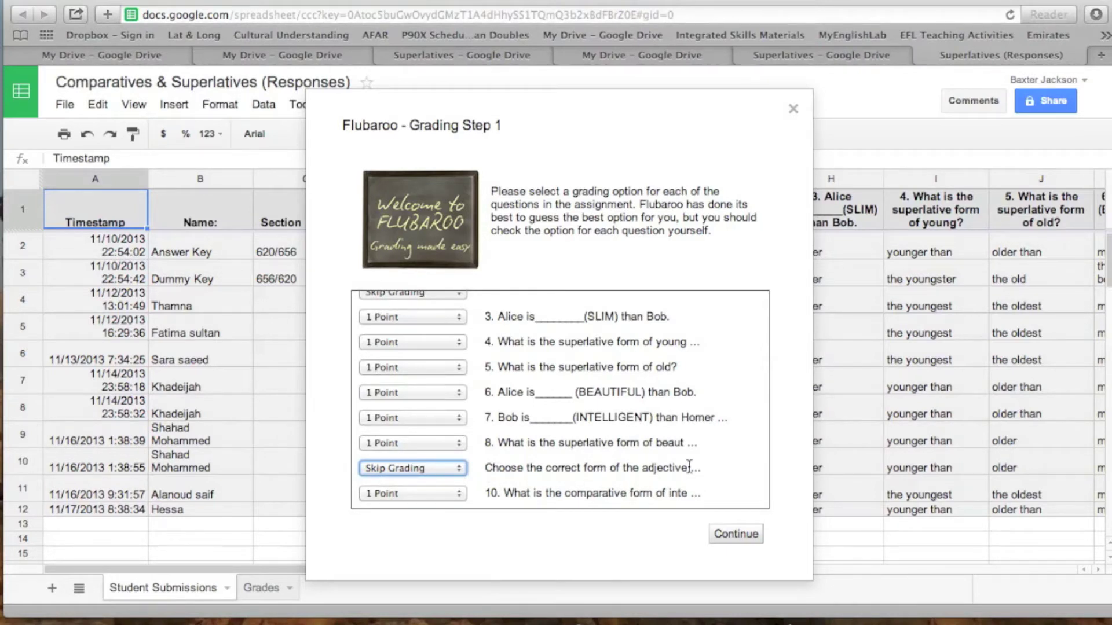
left_click(748, 540)
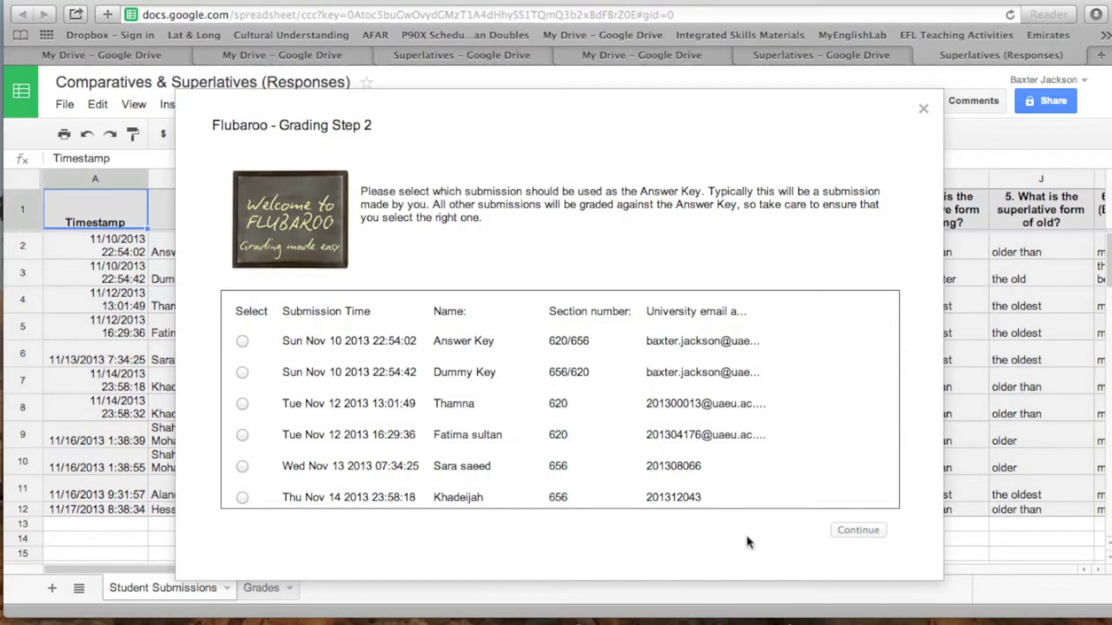
- Use the Answer Key submission as Flubaroo's answer key and start grading
left_click(243, 342)
scroll(756, 331, "down", 1)
scroll(756, 330, "down", 3)
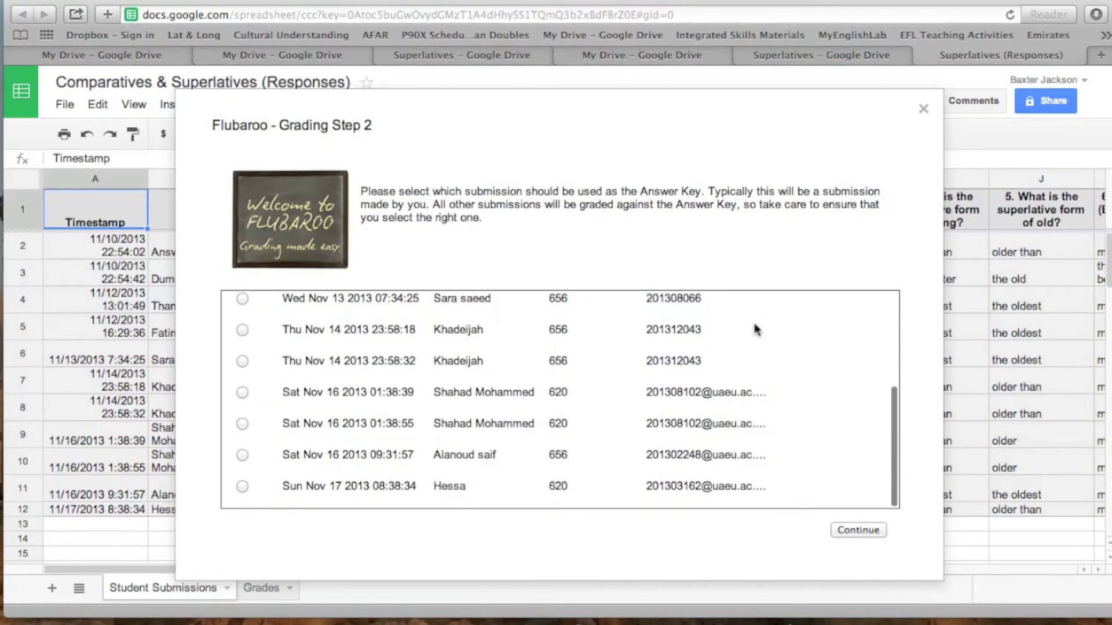
scroll(755, 330, "up", 4)
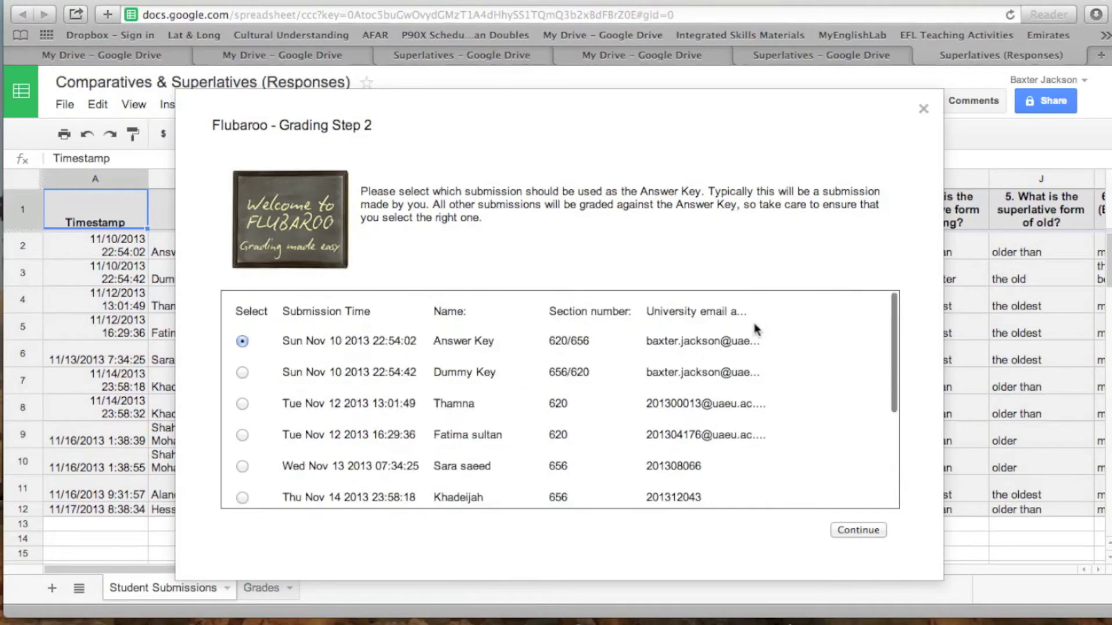
left_click(857, 531)
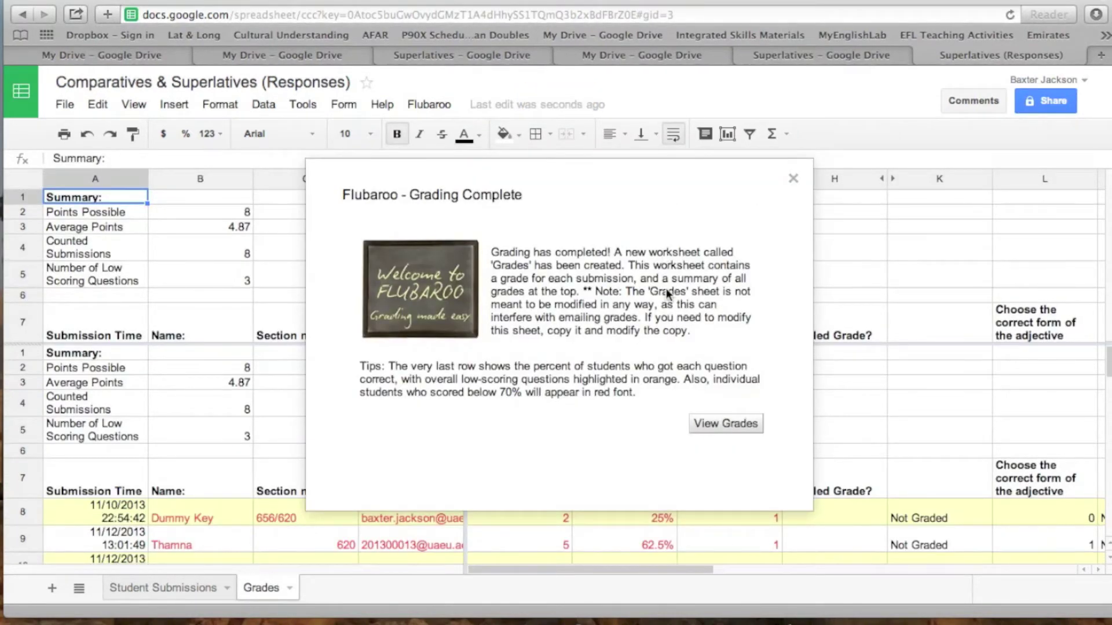
- View the new Grades sheet with each student's Total Points and Percent
left_click(721, 425)
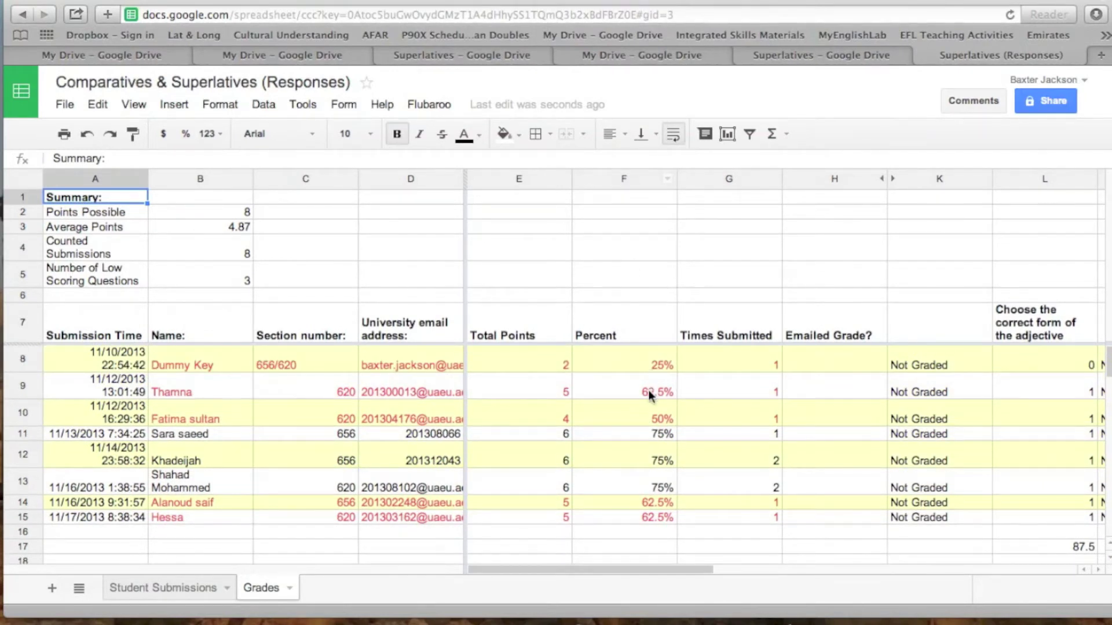
scroll(648, 391, "down", 1)
scroll(647, 388, "up", 1)
scroll(672, 489, "right", 3)
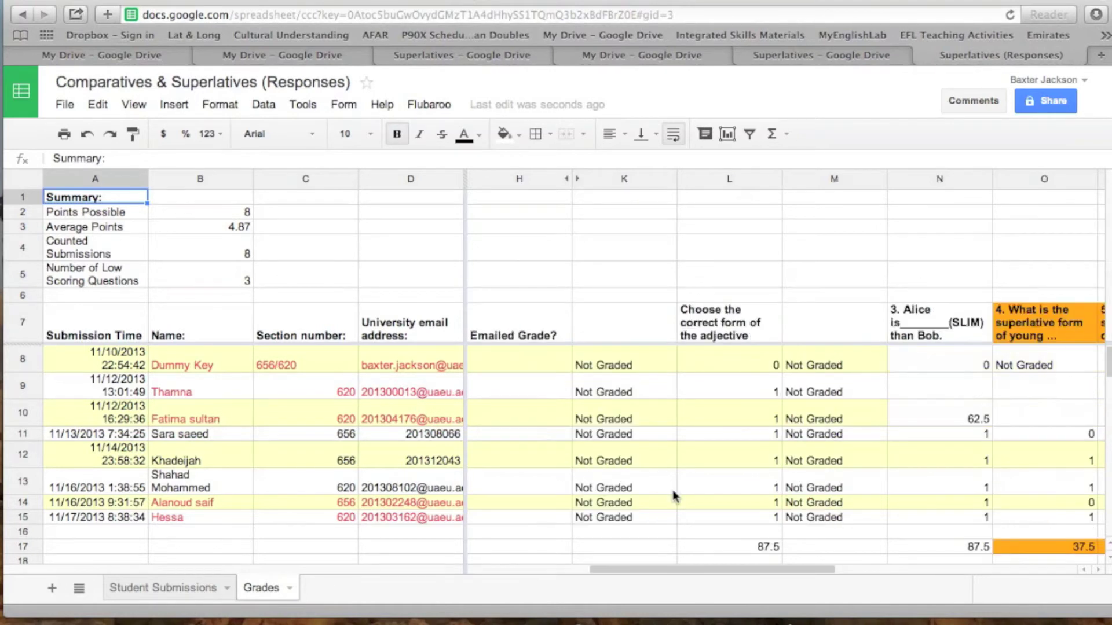
right_click(672, 490)
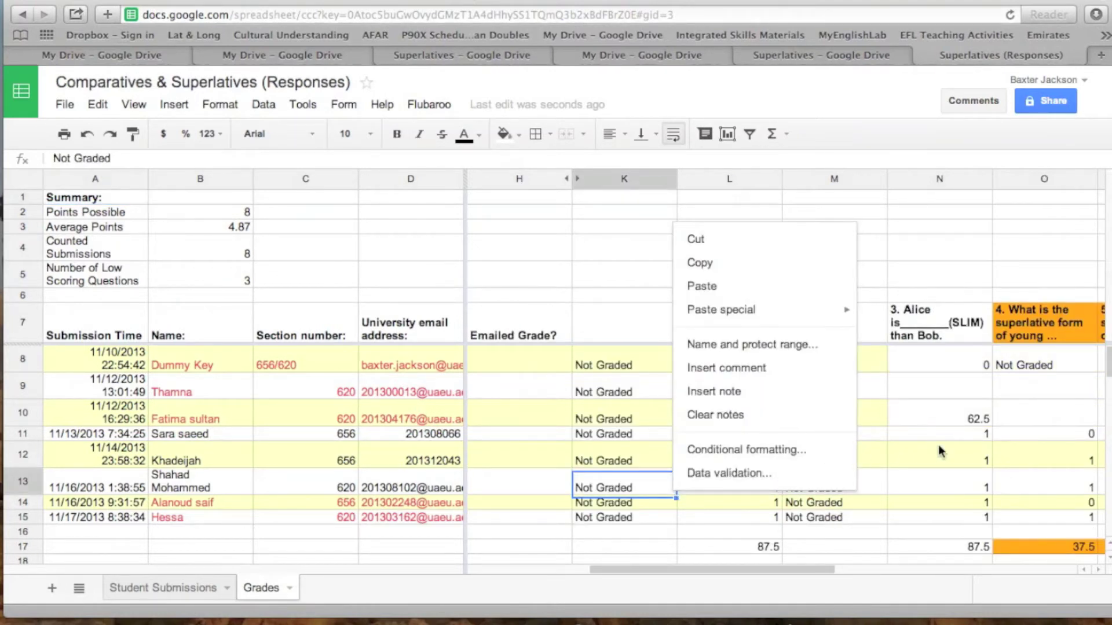
left_click(944, 277)
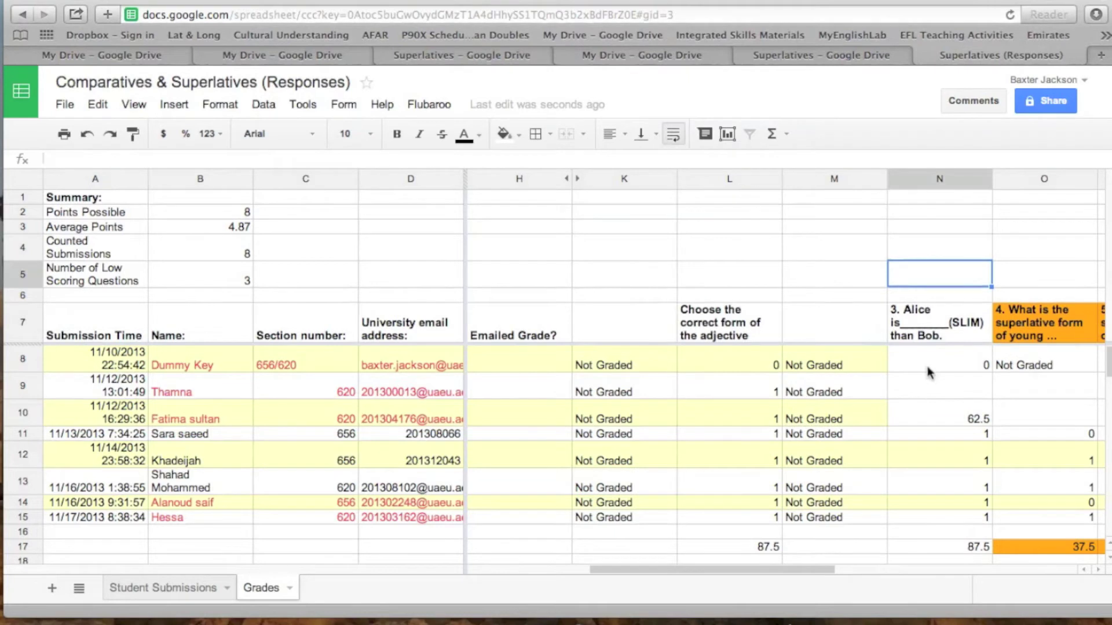
scroll(928, 425, "right", 5)
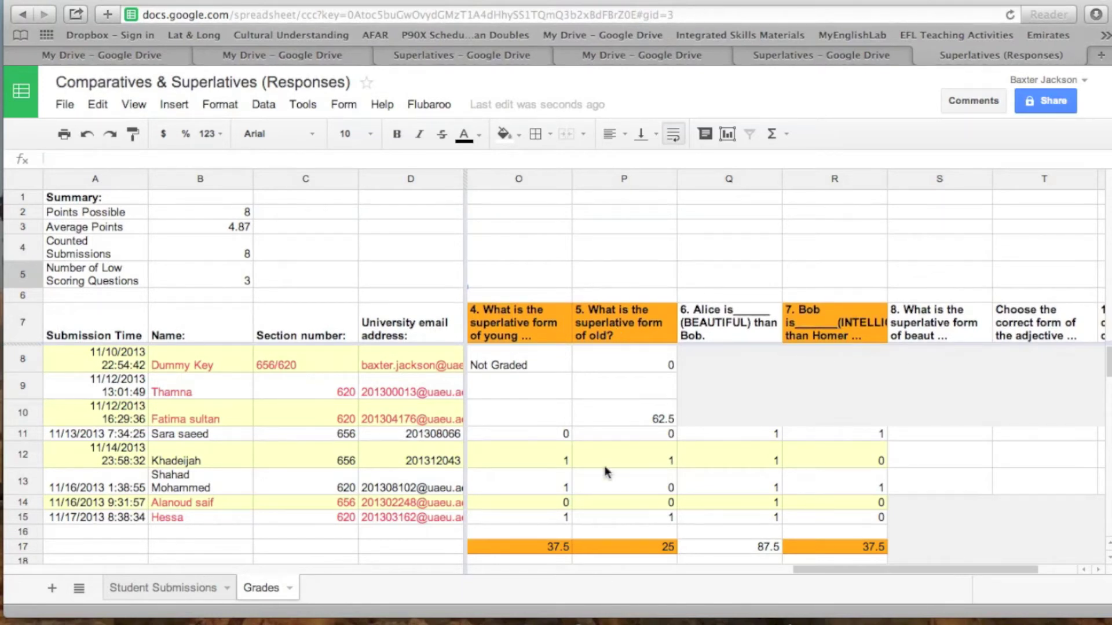
scroll(751, 415, "right", 1)
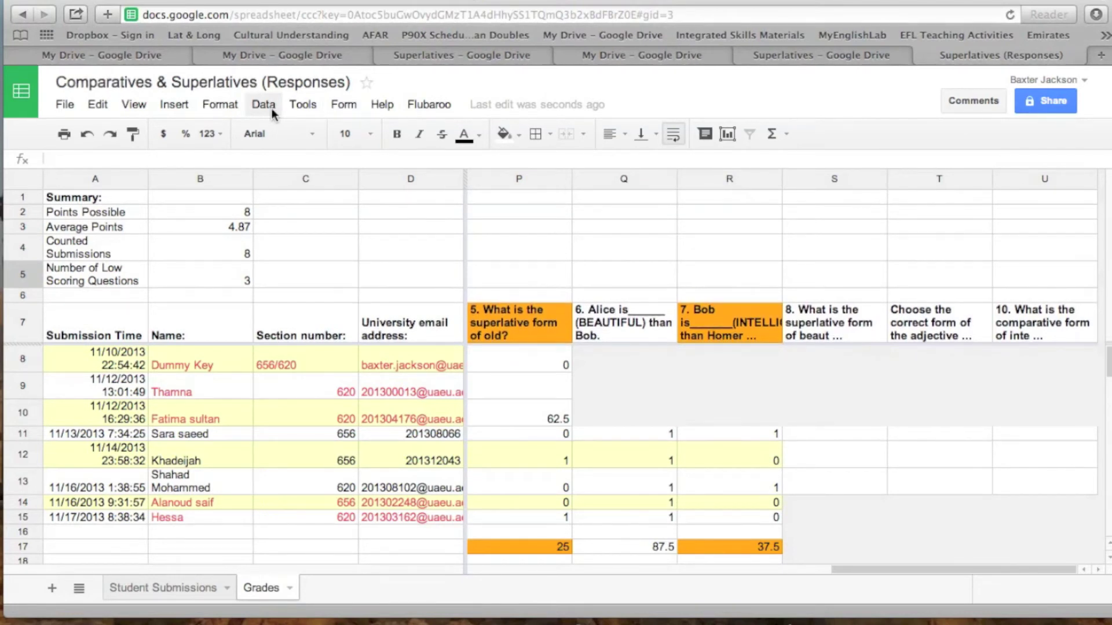
- Show the form's summary of responses from the Form menu
left_click(343, 106)
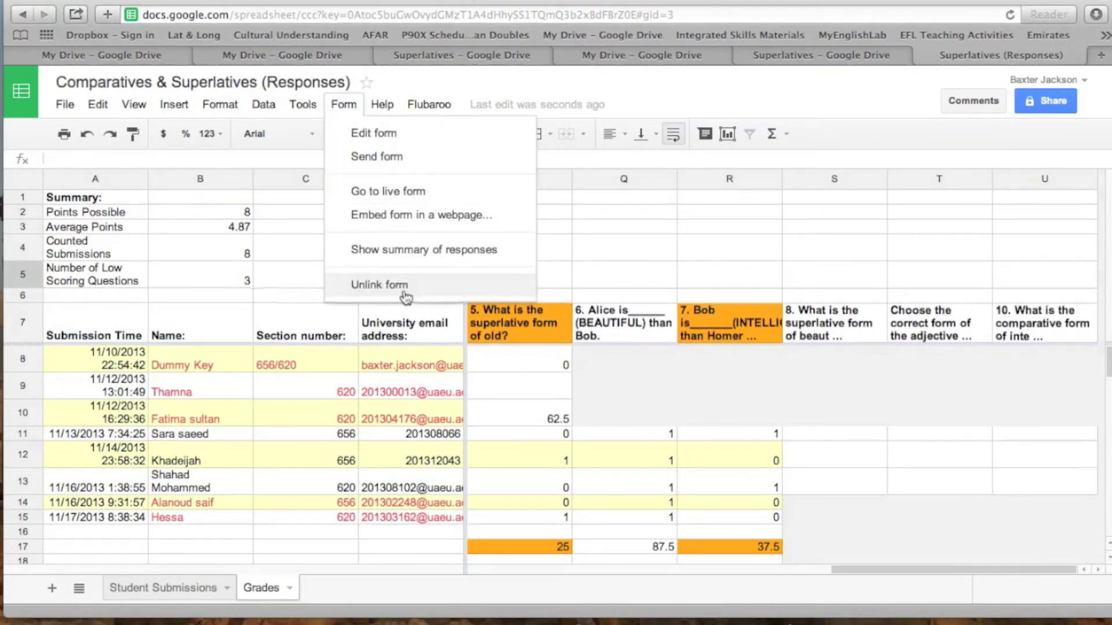
left_click(418, 260)
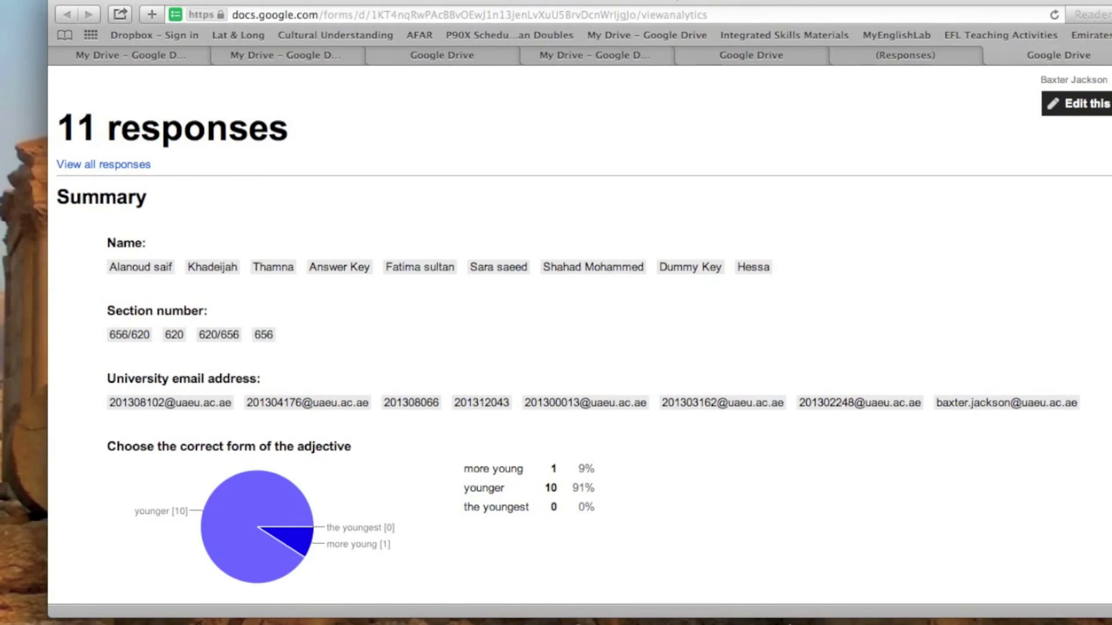
- Take region screenshots of the adjective question charts and the charts for questions 3 and 4
scroll(585, 365, "down", 3)
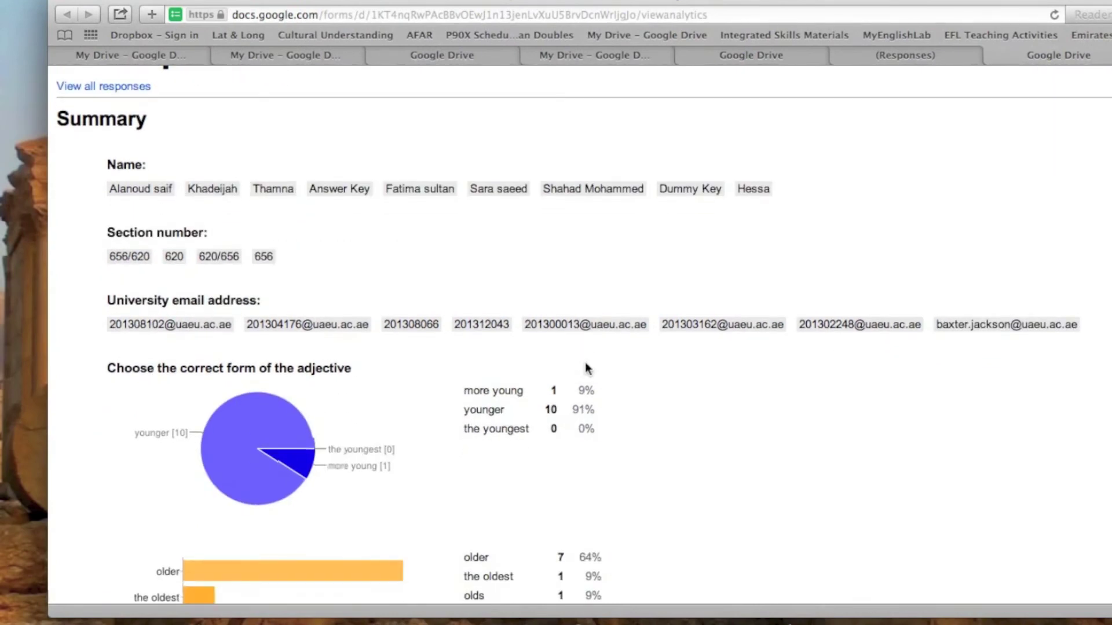
scroll(587, 369, "down", 4)
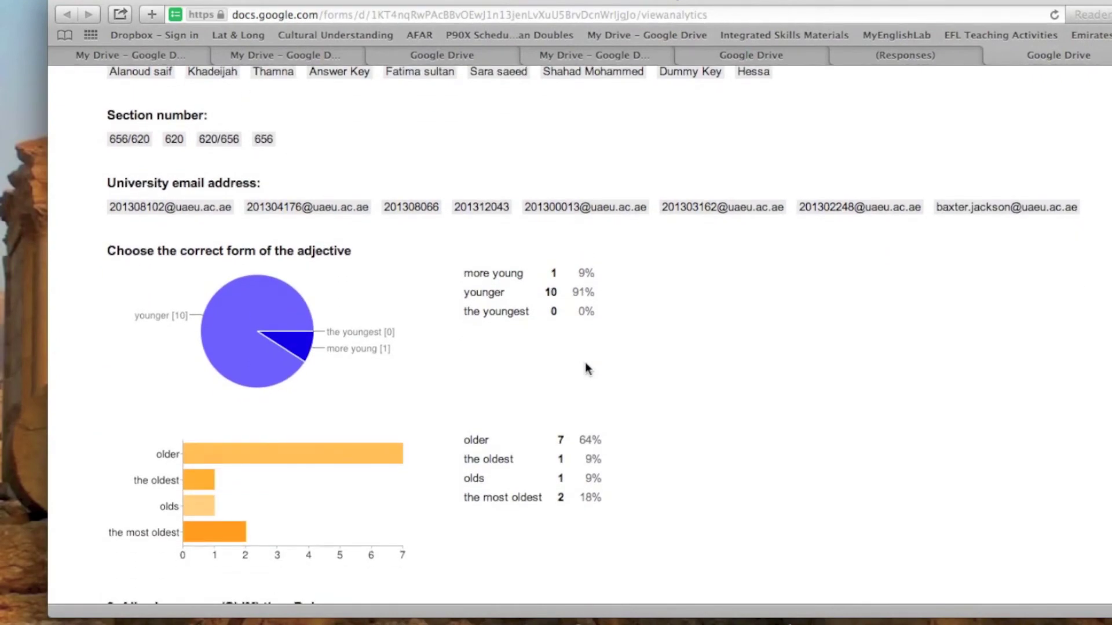
key("super+shift+4")
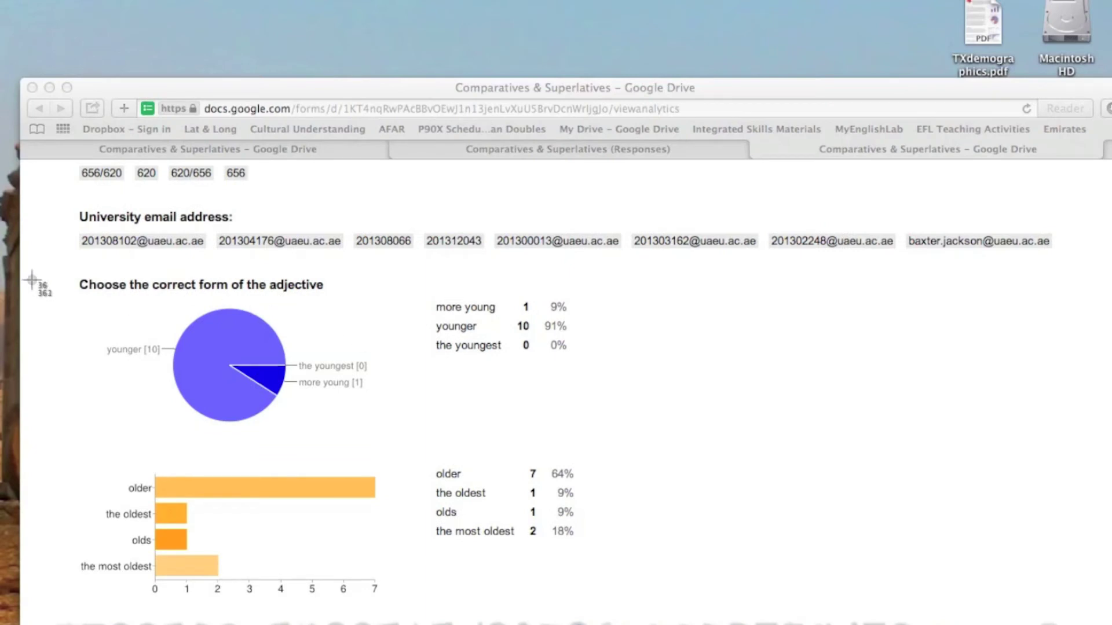
left_click_drag(56, 266, 615, 612)
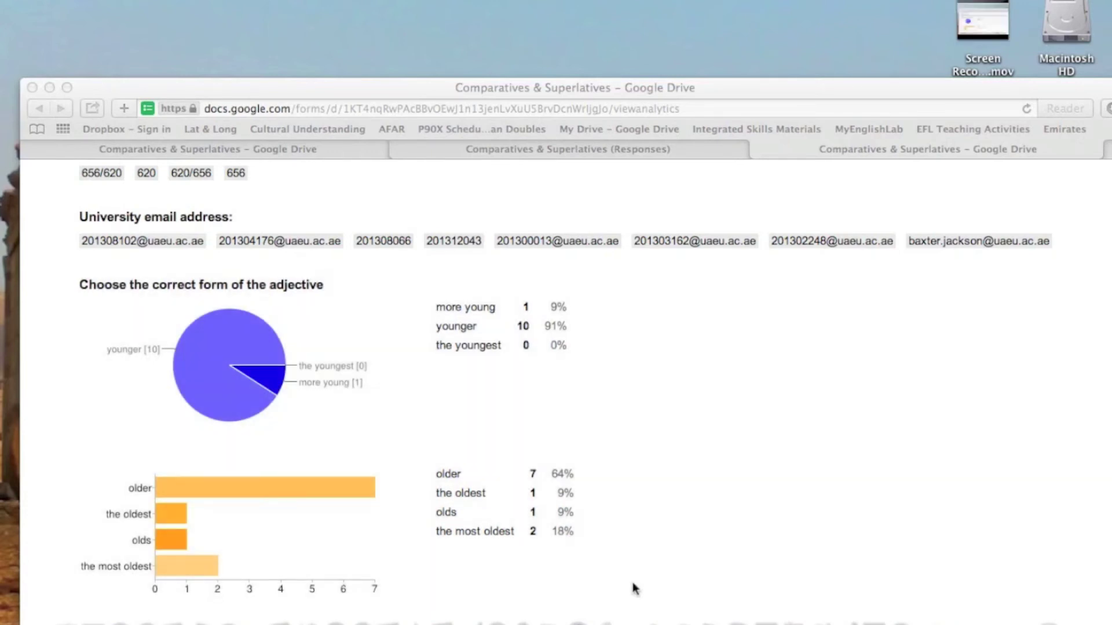
scroll(669, 552, "down", 10)
scroll(669, 552, "up", 2)
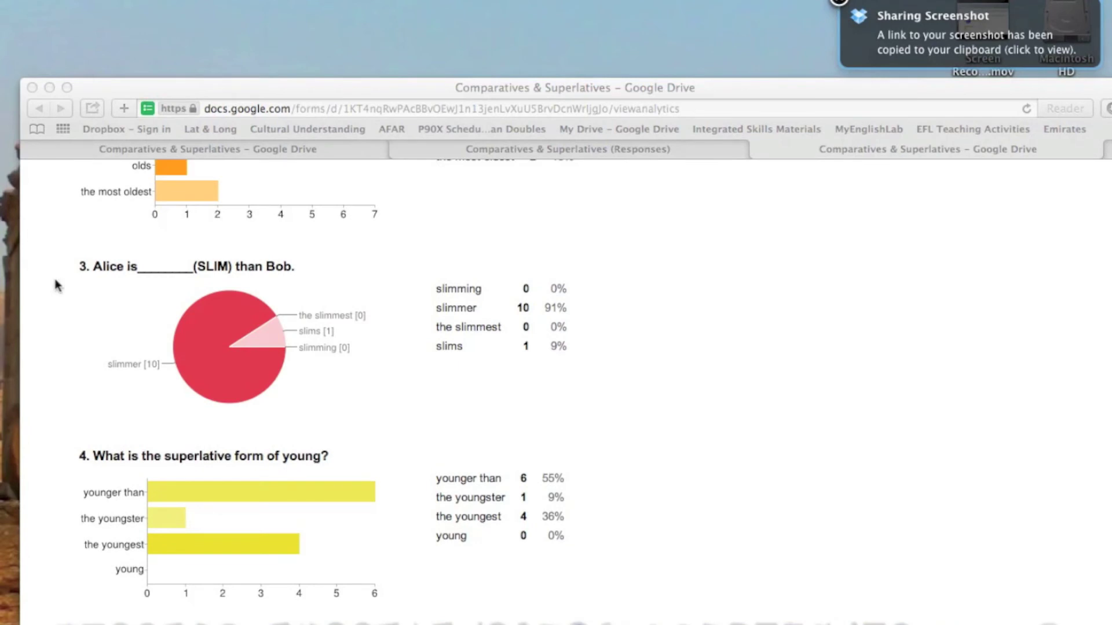
scroll(80, 246, "down", 2)
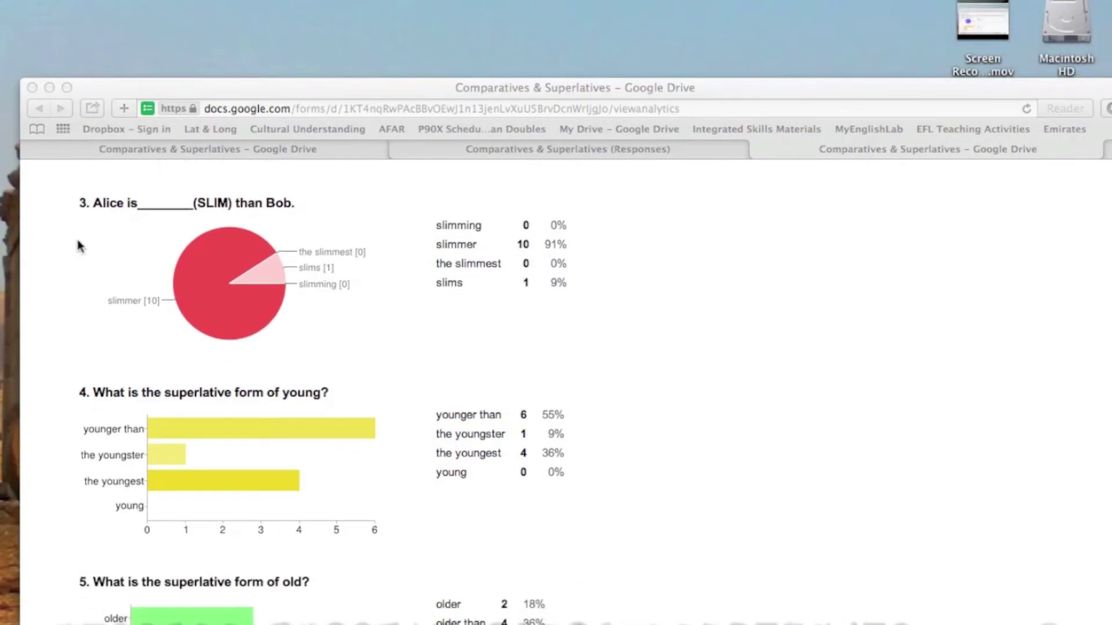
key("super+shift+4")
left_click_drag(286, 180, 648, 558)
- Close the response summary page to return to the Grades sheet
scroll(711, 508, "down", 5)
scroll(711, 509, "down", 5)
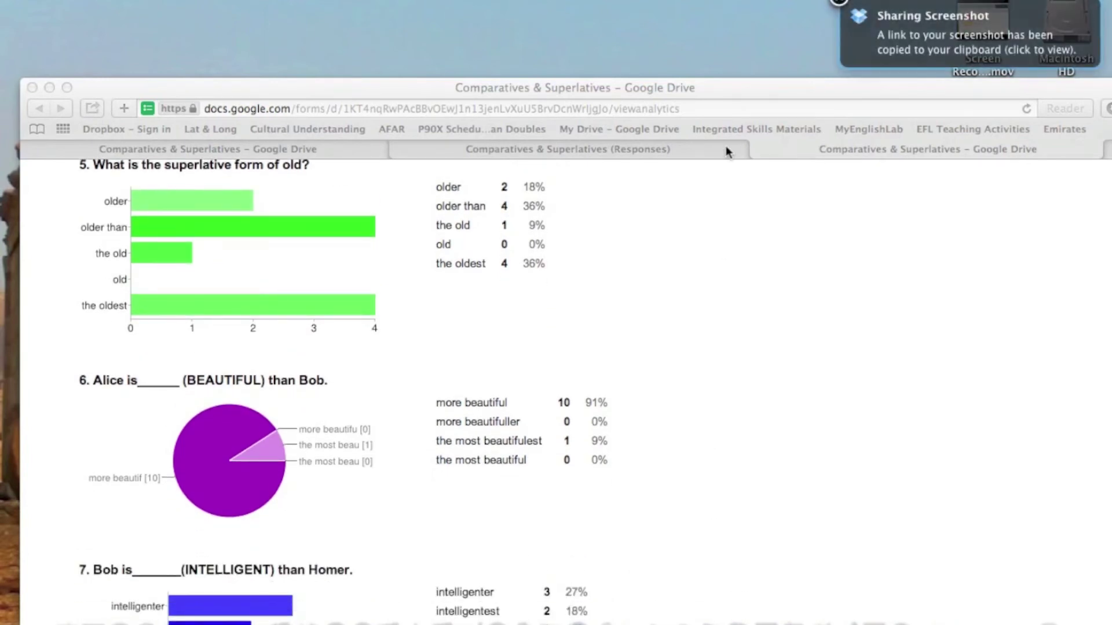
left_click_drag(728, 97, 710, 39)
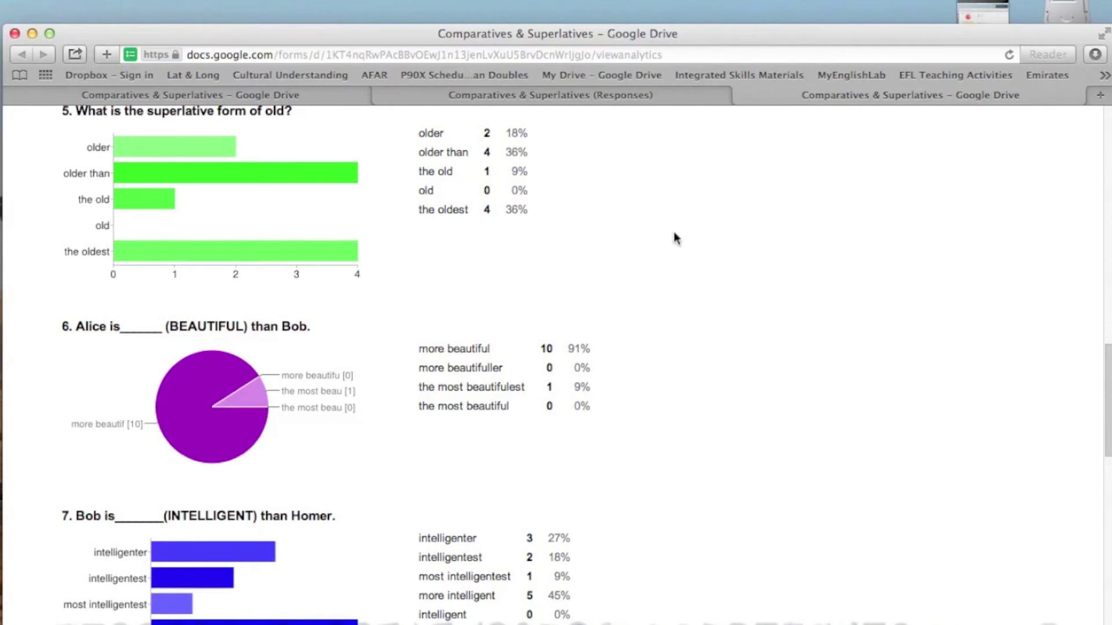
scroll(665, 255, "up", 20)
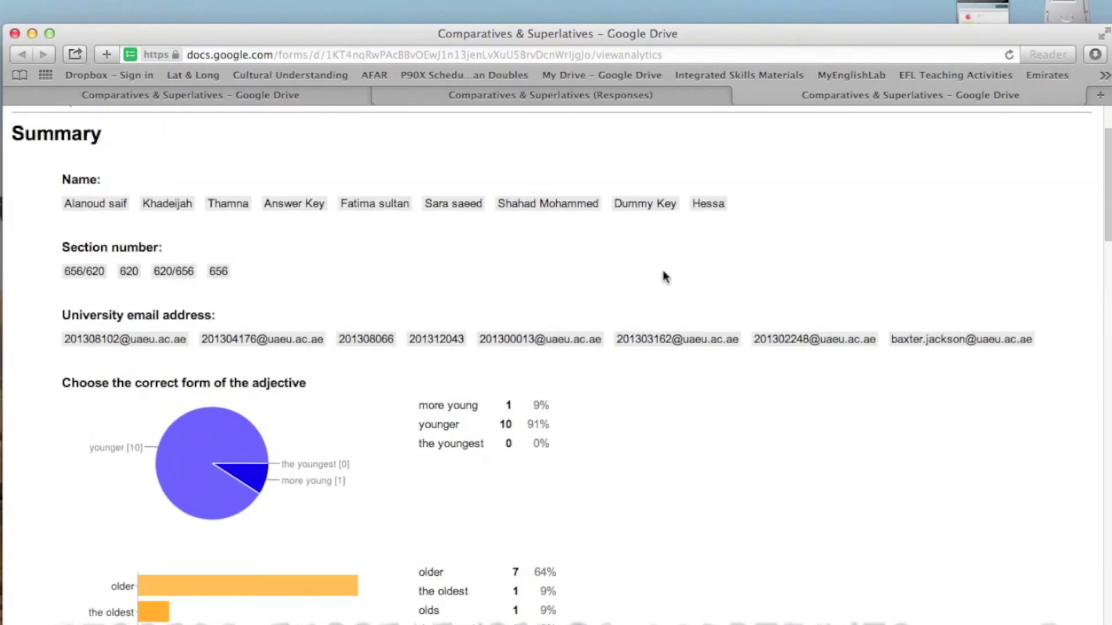
scroll(665, 277, "up", 3)
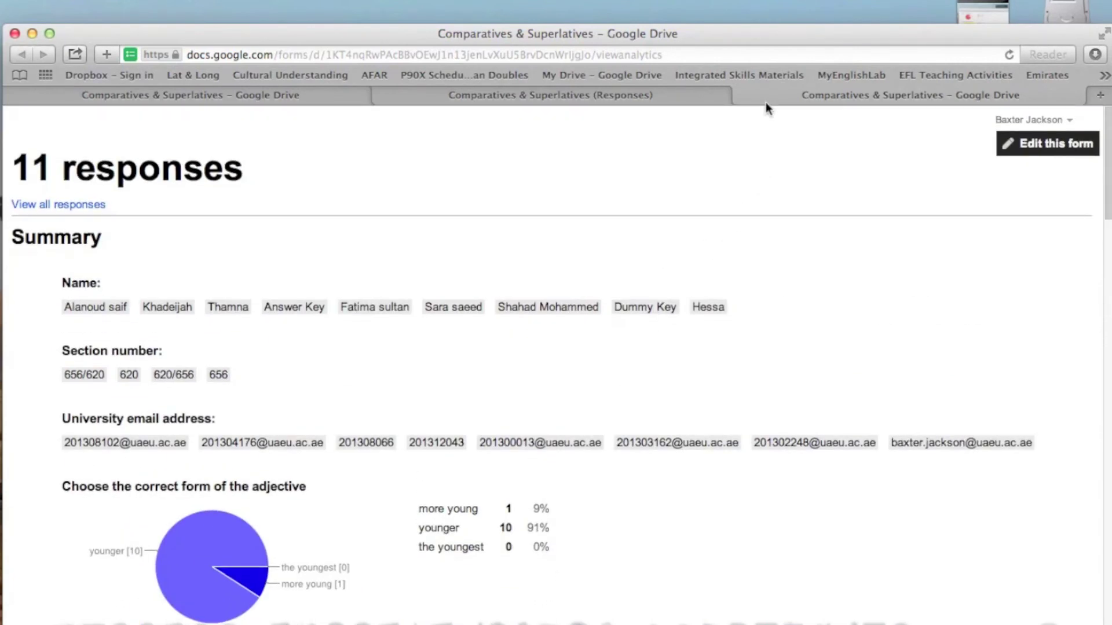
left_click(742, 95)
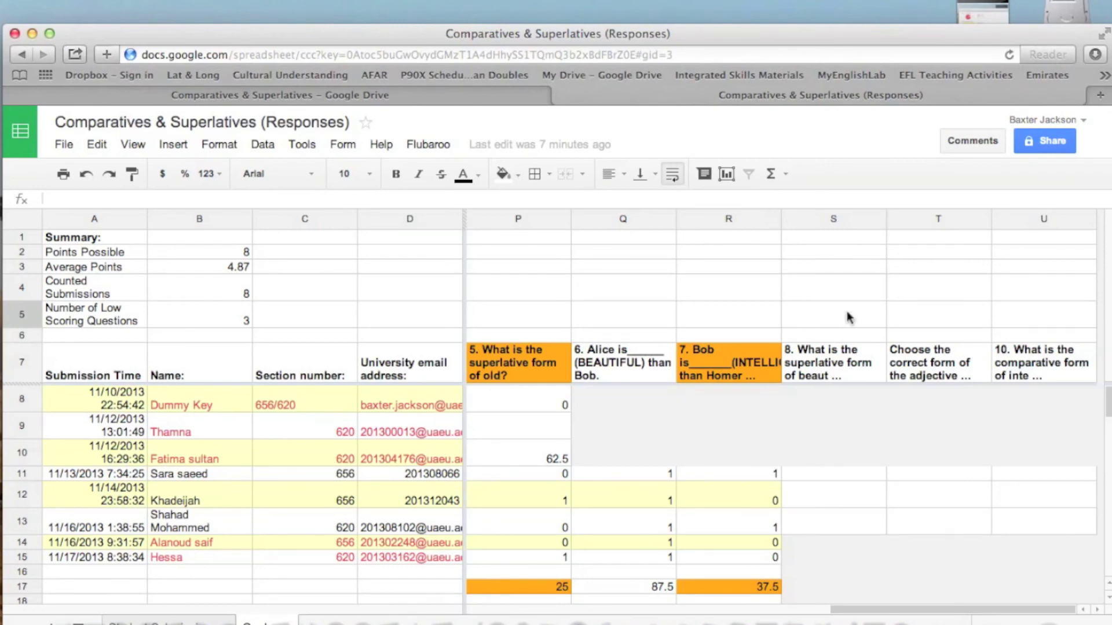
scroll(847, 318, "left", 10)
scroll(847, 317, "right", 1)
scroll(848, 317, "down", 1)
scroll(846, 317, "up", 1)
left_click_drag(735, 44, 732, 3)
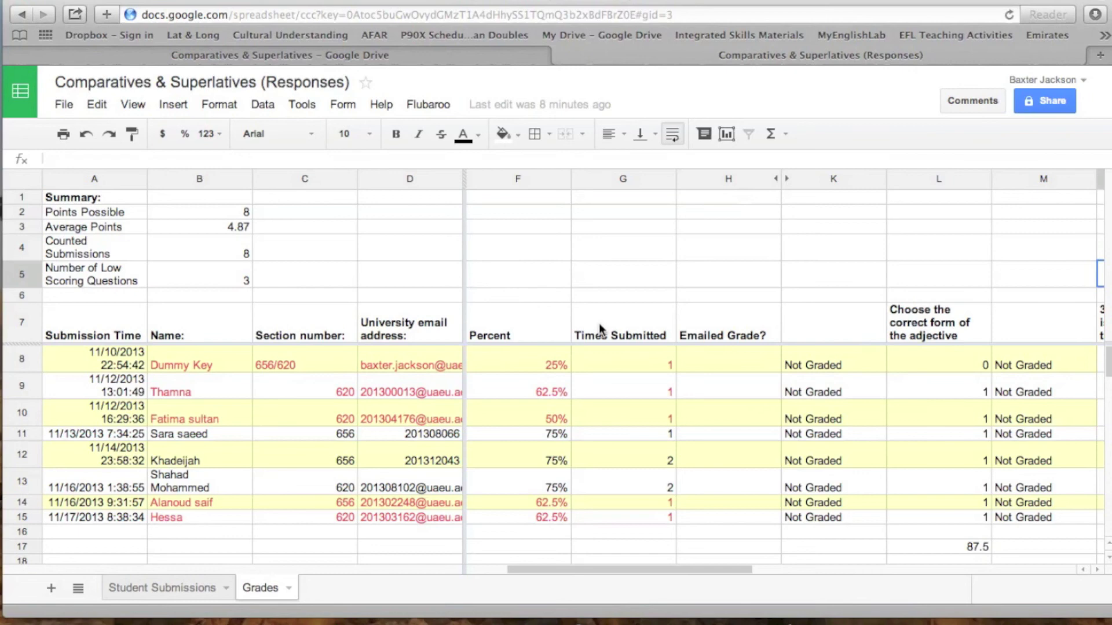
scroll(782, 433, "right", 5)
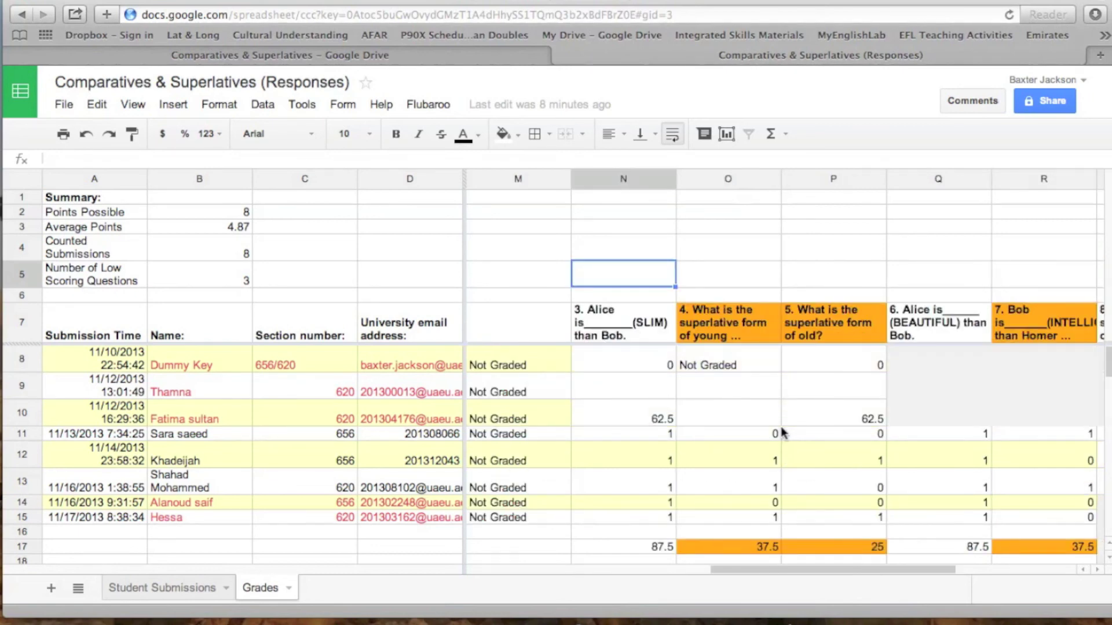
scroll(782, 433, "right", 3)
scroll(782, 433, "left", 10)
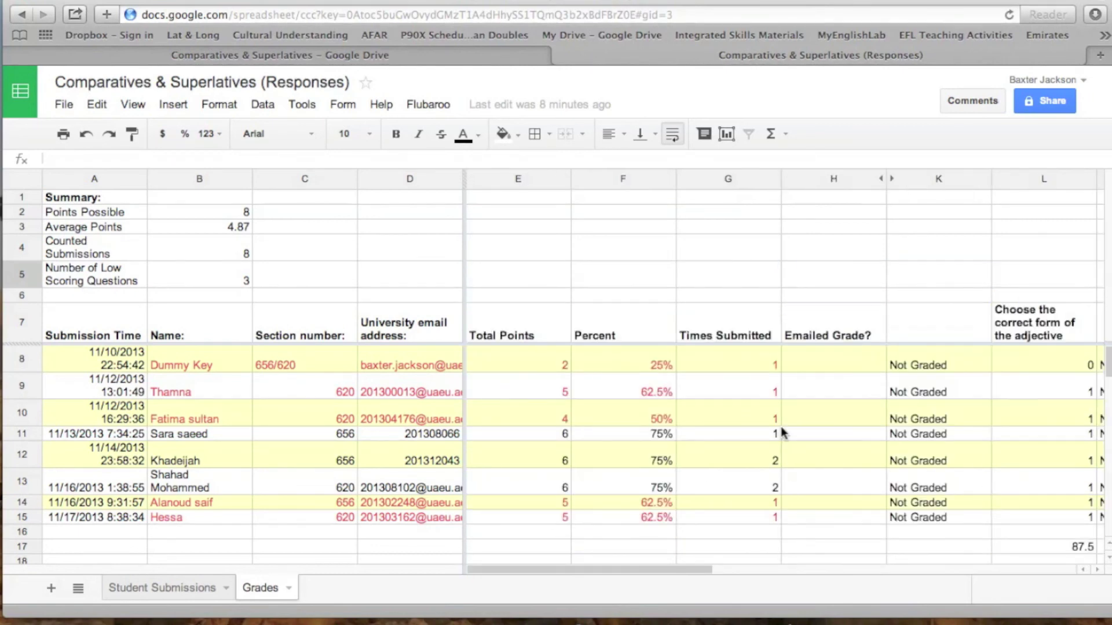